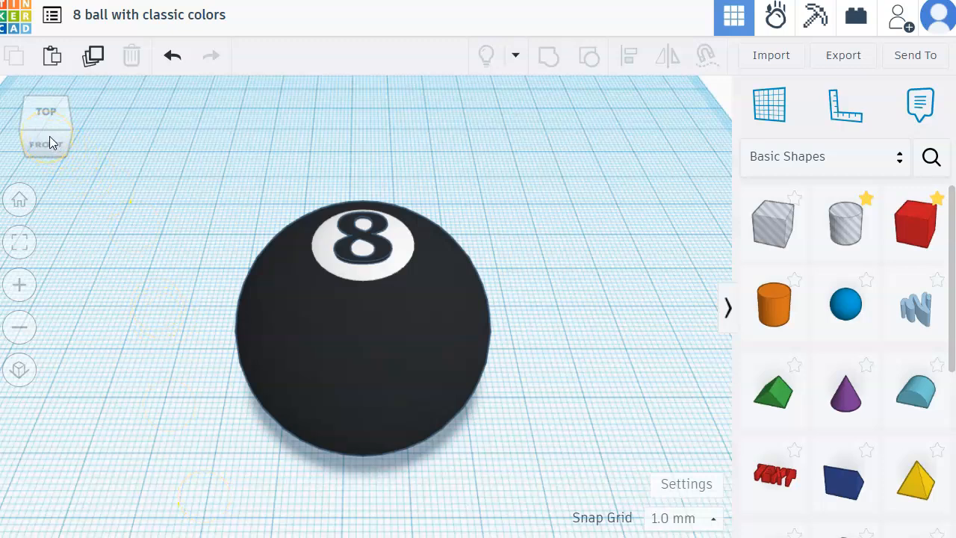
Step: Examine the finished 8 ball's top and flat underside, plus the answer dice and word discs in the Large 8 ball design
mouse_move(49, 136)
mouse_down()
mouse_move(53, 145)
mouse_move(55, 128)
mouse_up()
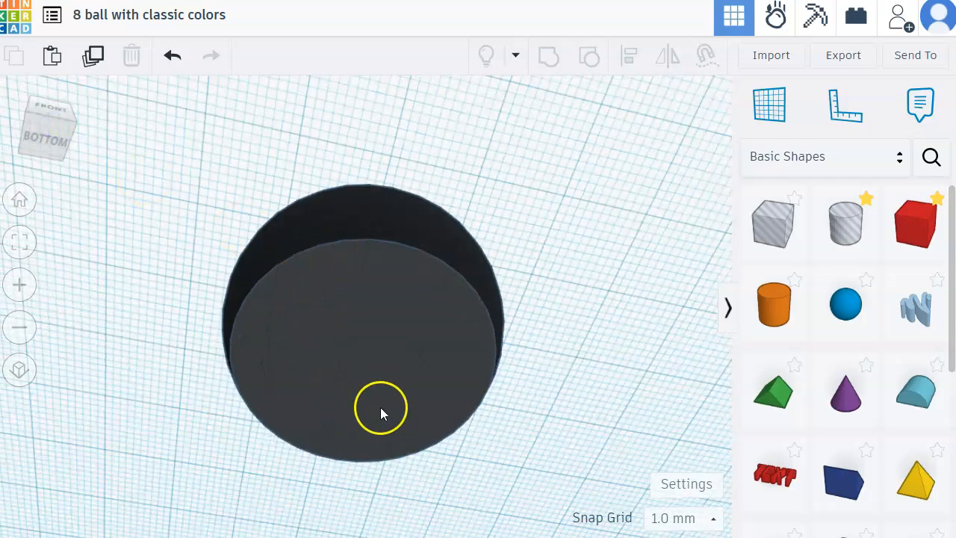
click(62, 147)
drag(62, 146, 45, 143)
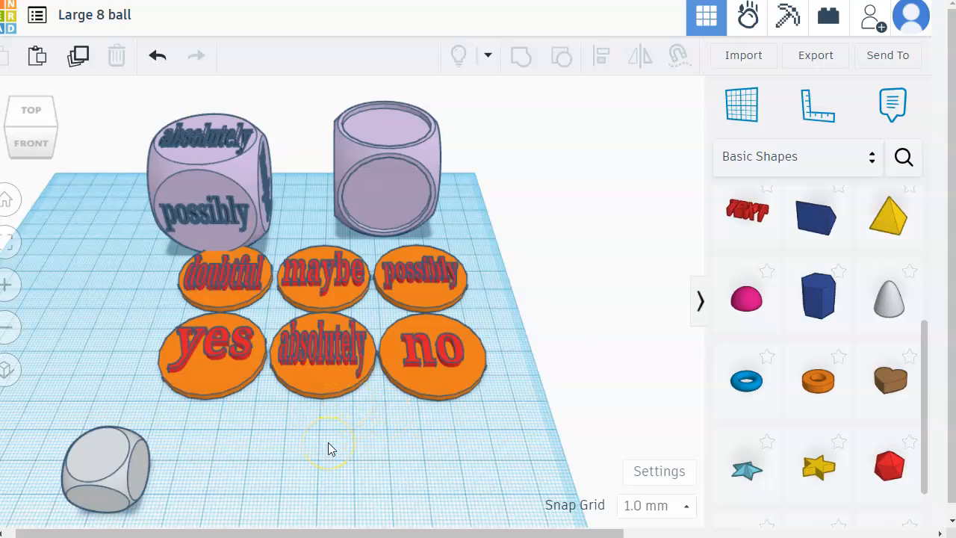
click(216, 150)
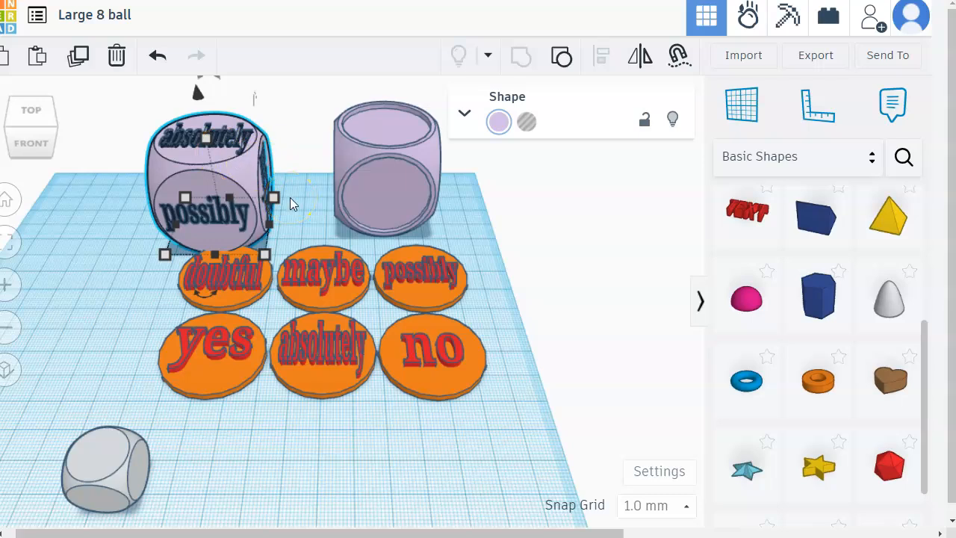
click(315, 210)
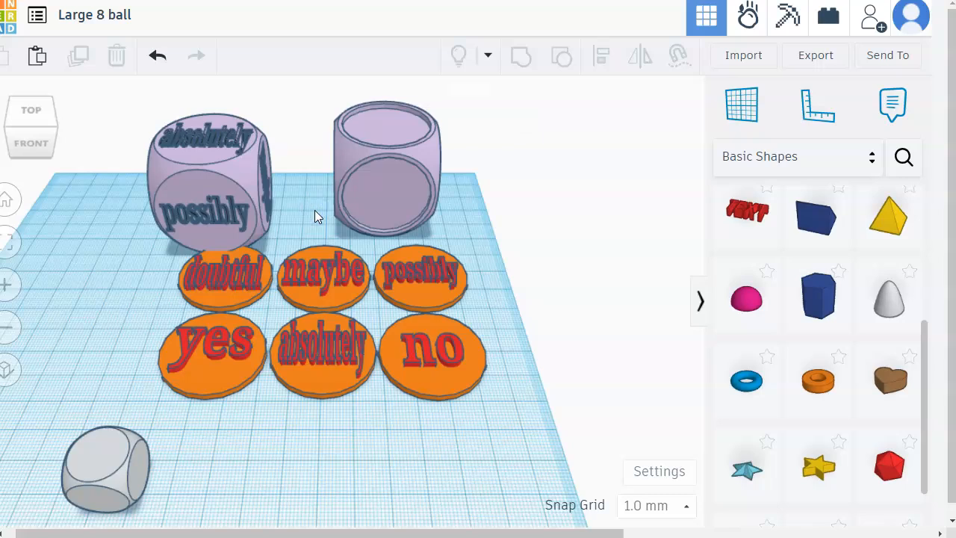
drag(474, 401, 418, 337)
click(504, 360)
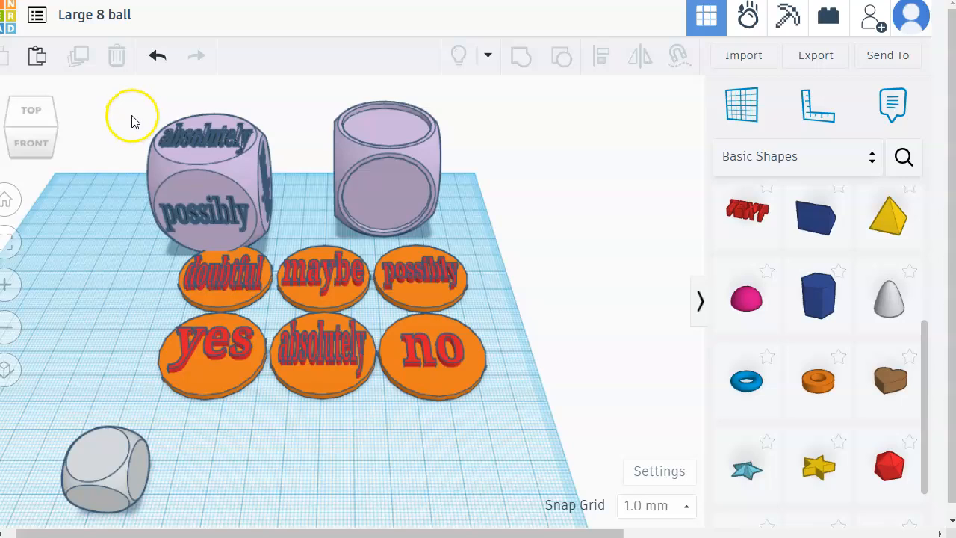
drag(143, 104, 299, 206)
click(298, 205)
Step: Place a Dice shape on the workplane in front of the word discs and select it to show its dimensions
scroll(865, 331, down, 1)
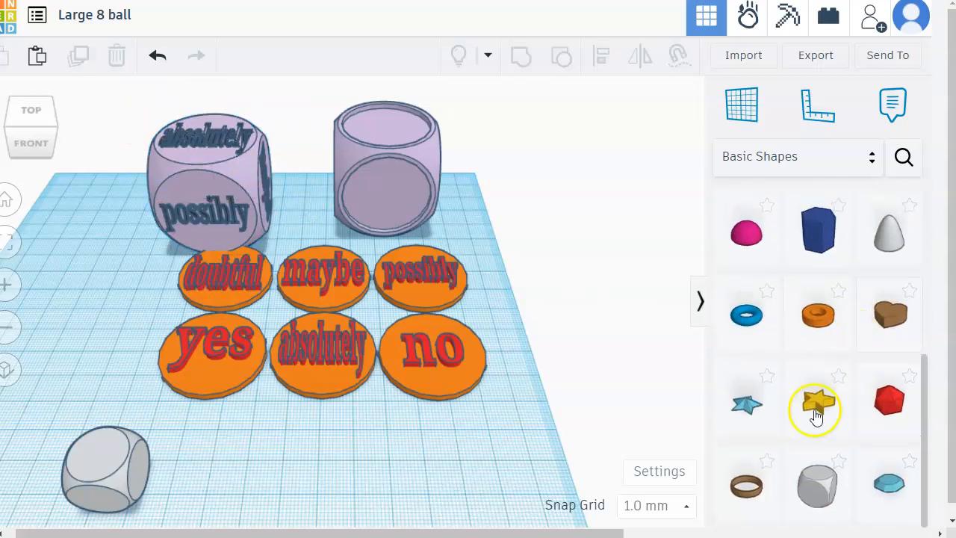
click(811, 508)
click(343, 456)
click(399, 461)
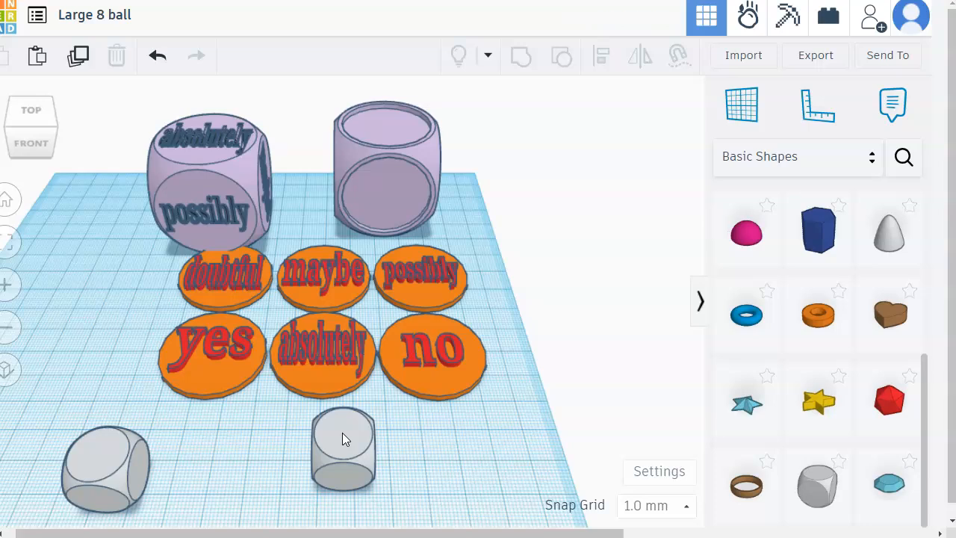
click(342, 439)
scroll(355, 463, up, 2)
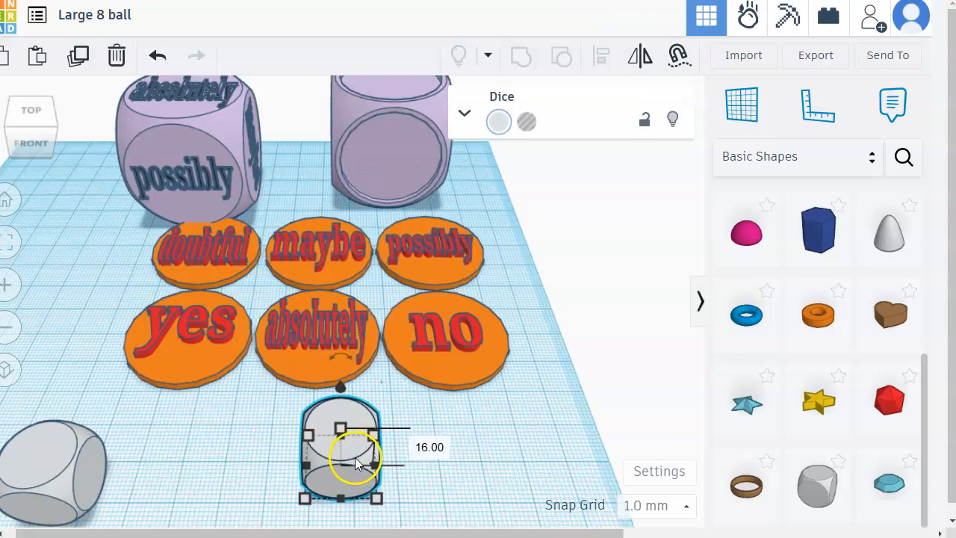
click(444, 432)
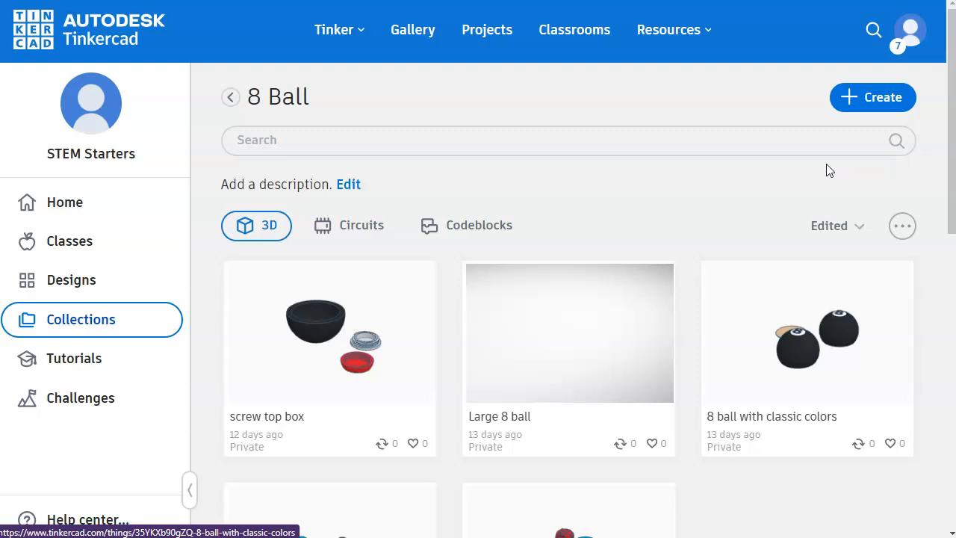
Step: Create a new 3D design in the 8 Ball collection and name it "8 ball"
click(859, 101)
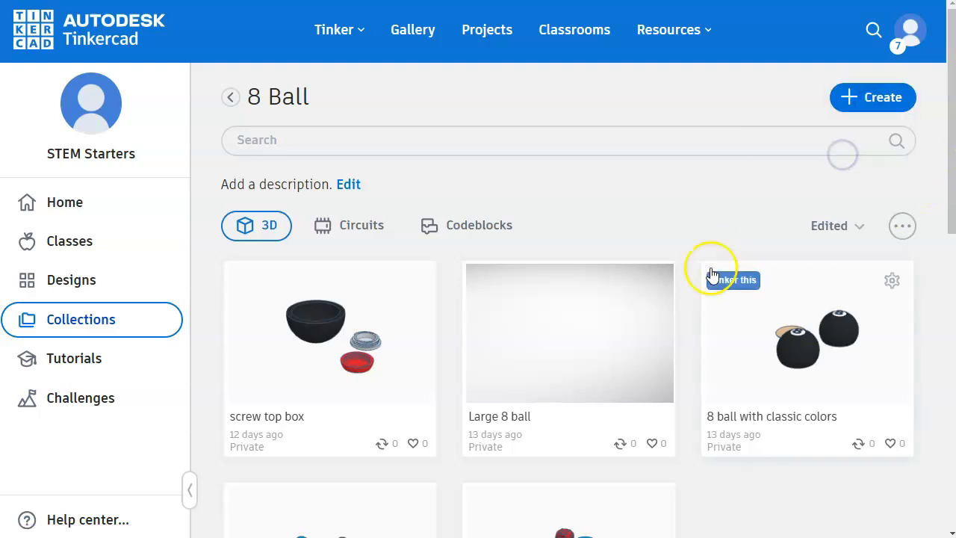
click(711, 273)
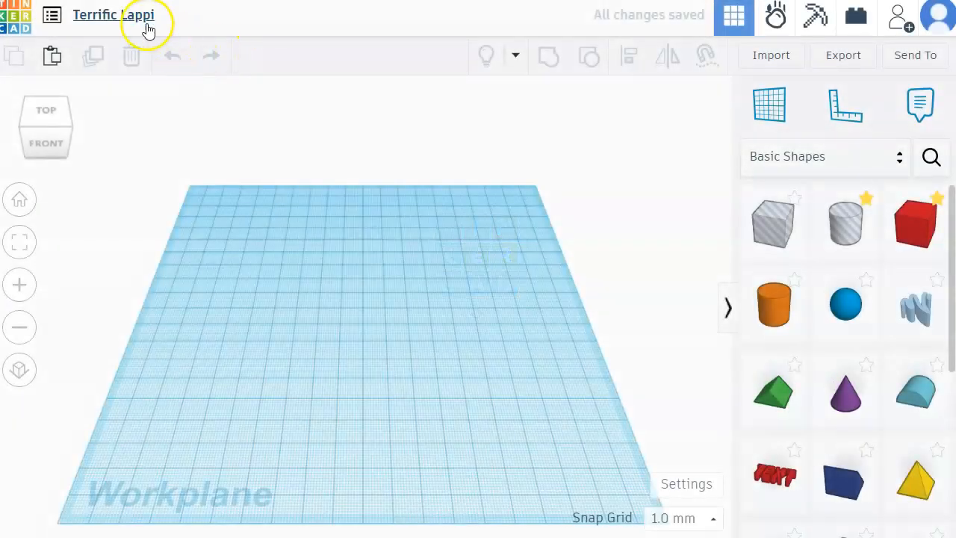
click(121, 16)
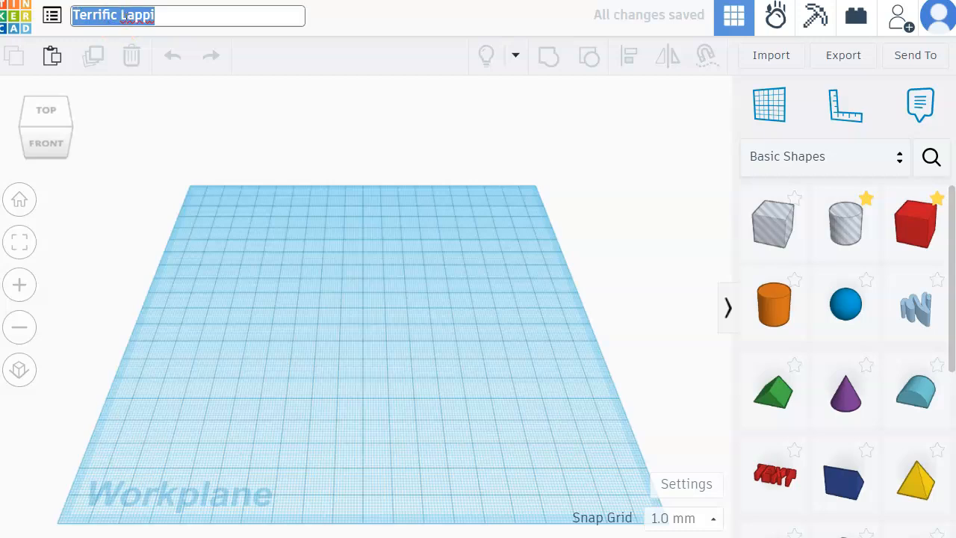
text(8 ball)
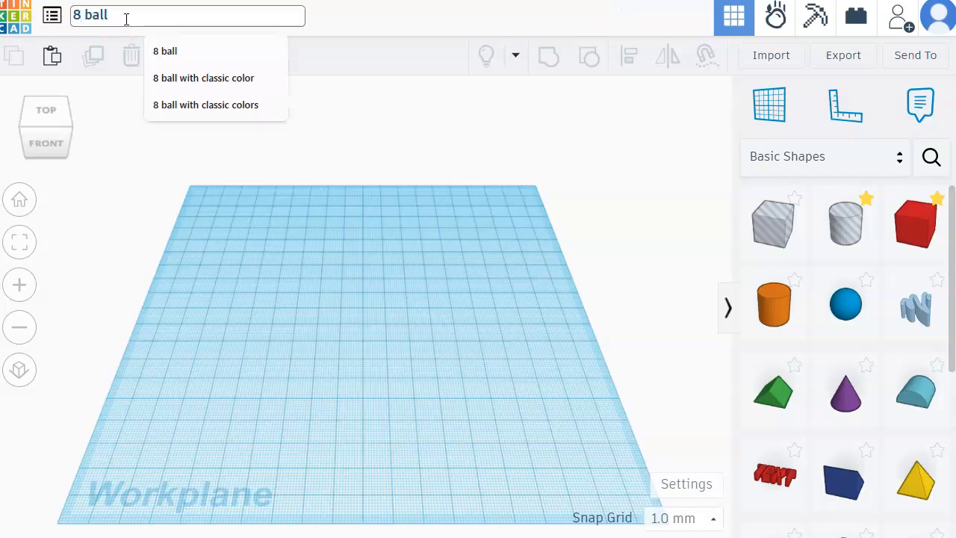
click(132, 48)
click(412, 167)
click(482, 284)
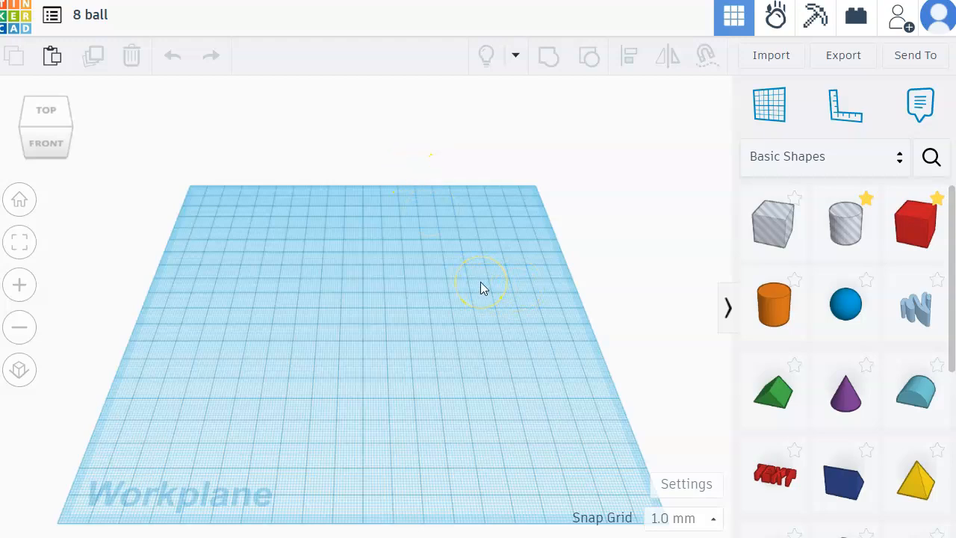
click(473, 292)
Step: Place a Sphere near the middle of the workplane and scale it uniformly to 40 mm wide and long
click(846, 302)
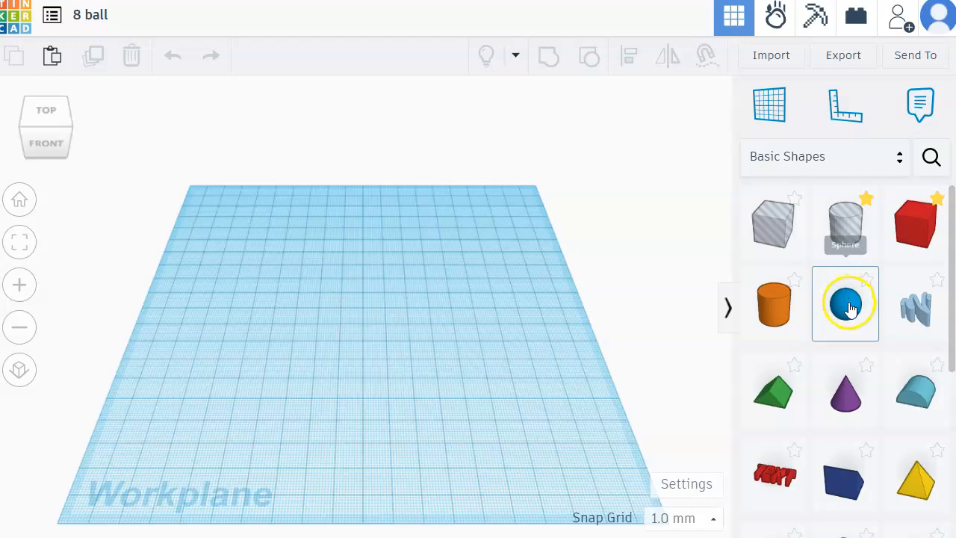
click(384, 310)
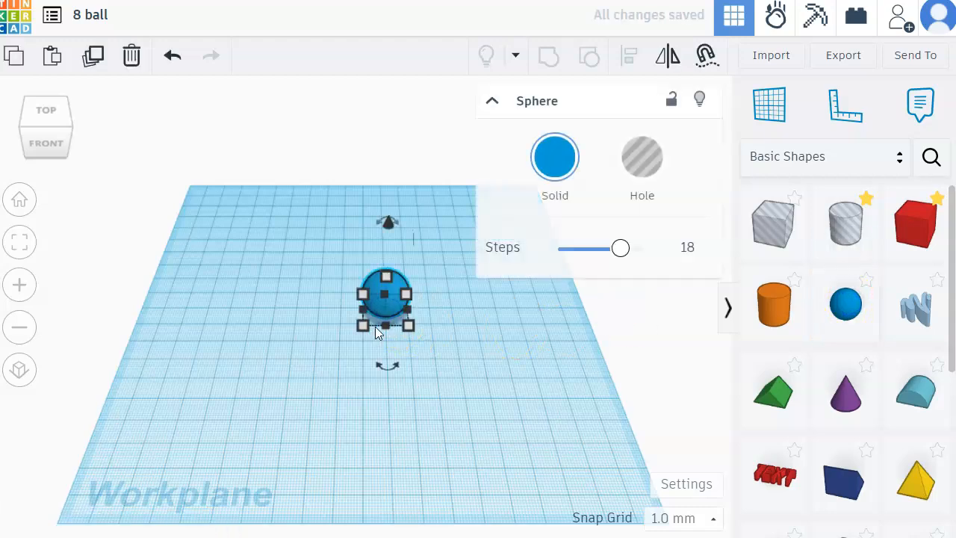
click(492, 103)
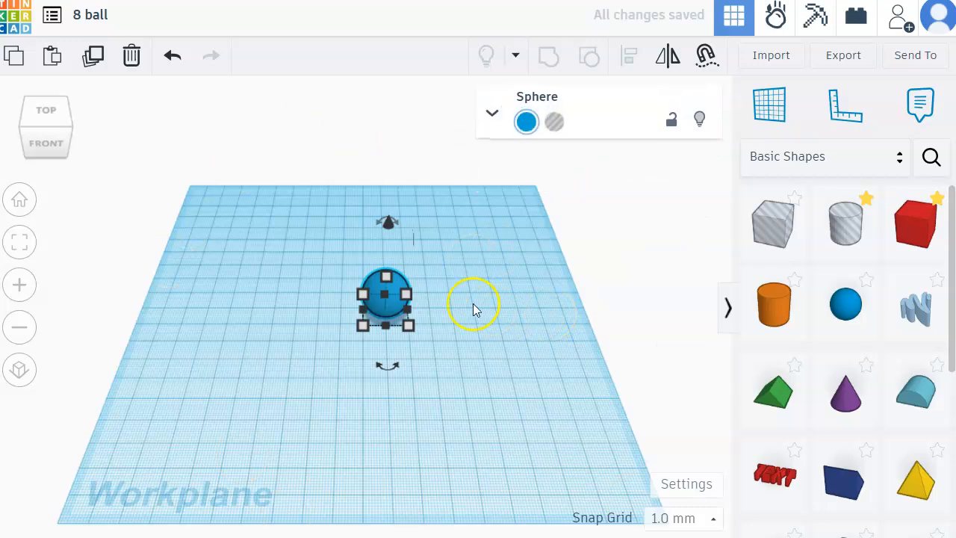
click(361, 330)
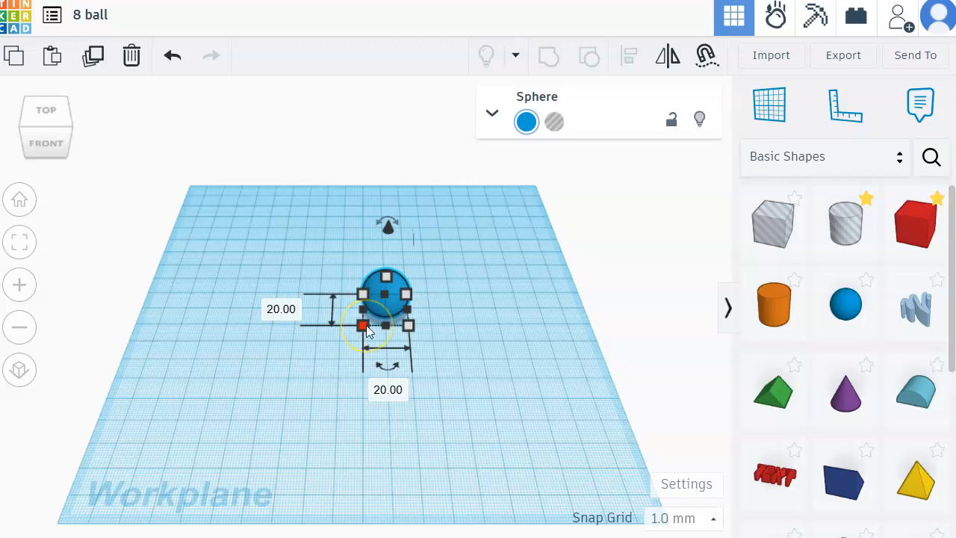
click(366, 325)
drag(366, 326, 316, 359)
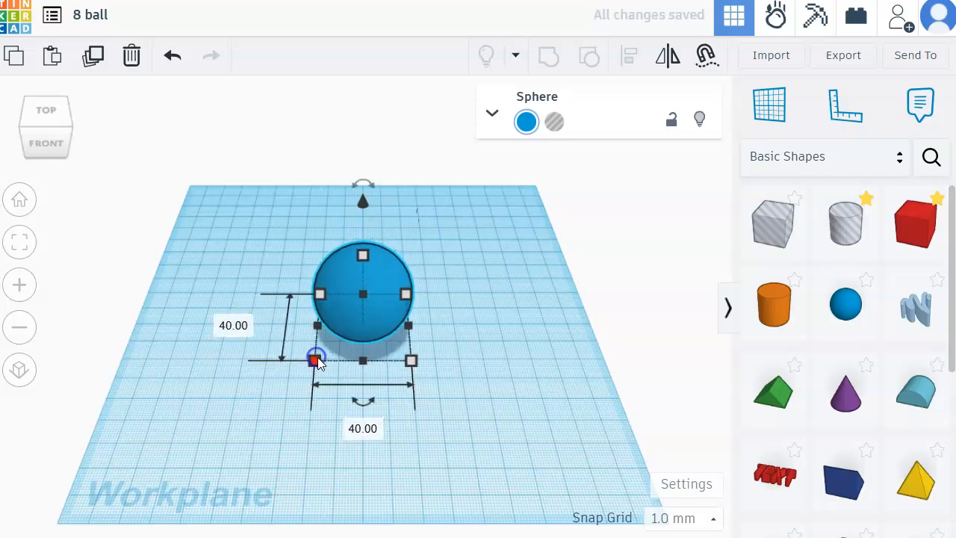
click(387, 232)
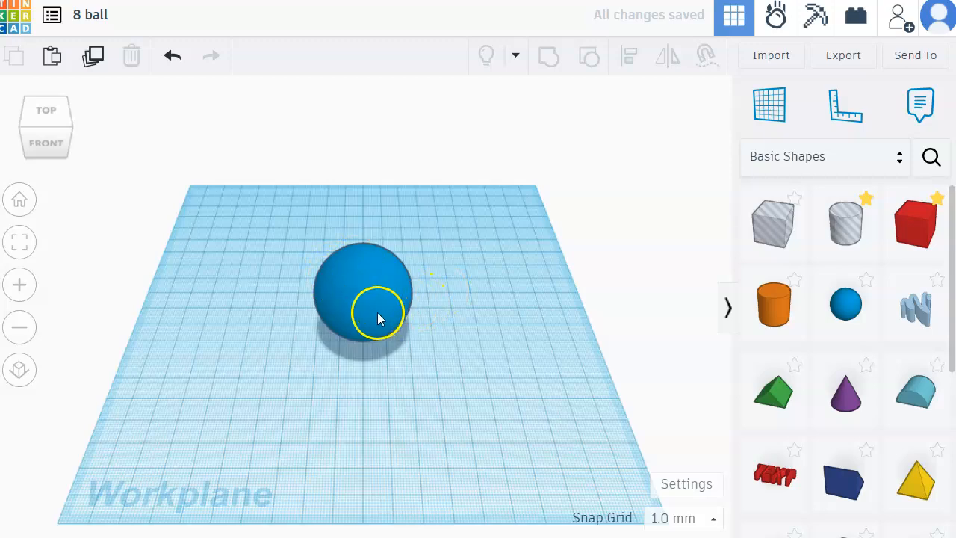
Step: Move the sphere about 23 mm to the left and 9 mm toward the back of the workplane
scroll(383, 315, up, 3)
scroll(383, 315, up, 2)
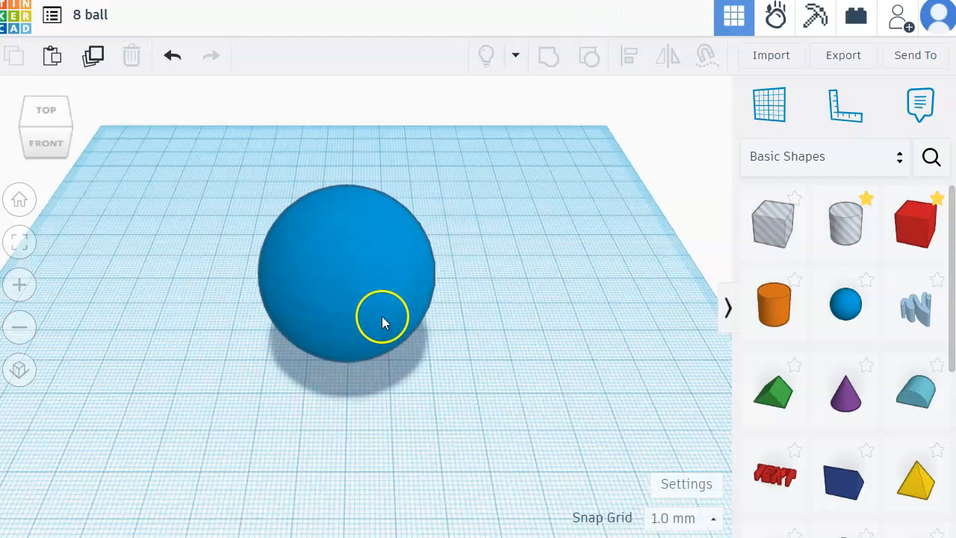
drag(406, 288, 289, 250)
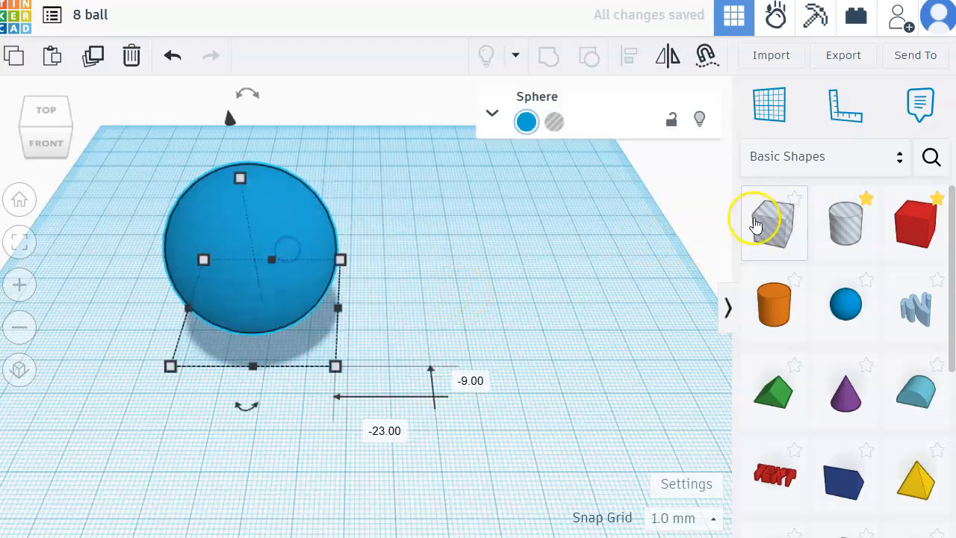
Step: Place a hole Box beside the sphere and enlarge its base until it is wider and longer than the sphere
click(769, 219)
click(499, 311)
click(466, 331)
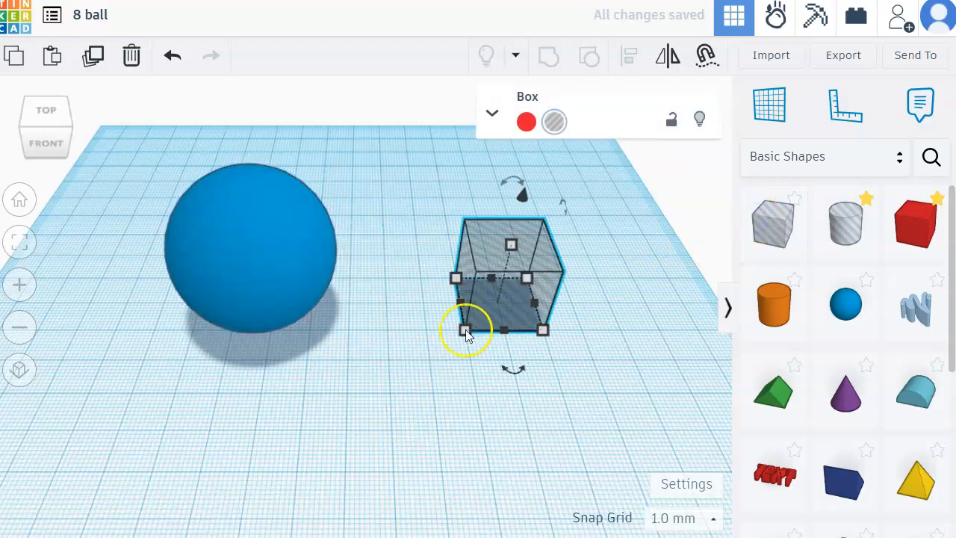
drag(466, 333, 341, 421)
Step: Set the hole box's height to 10 mm
click(458, 285)
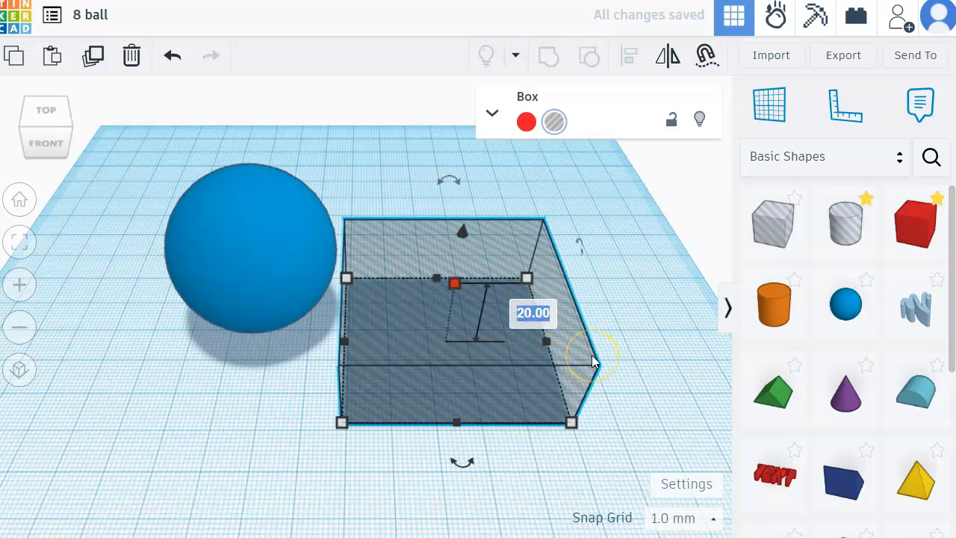
text(10)
key(Return)
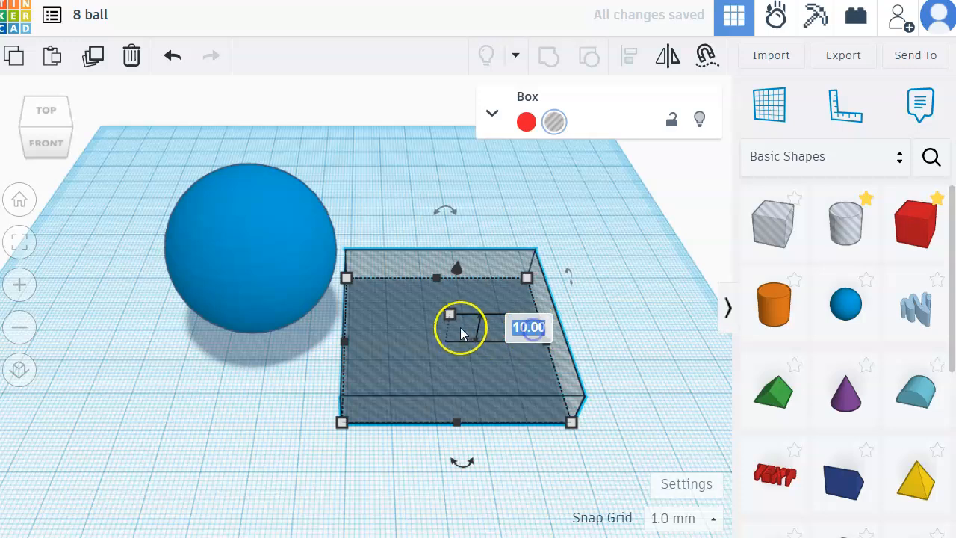
click(533, 330)
click(616, 307)
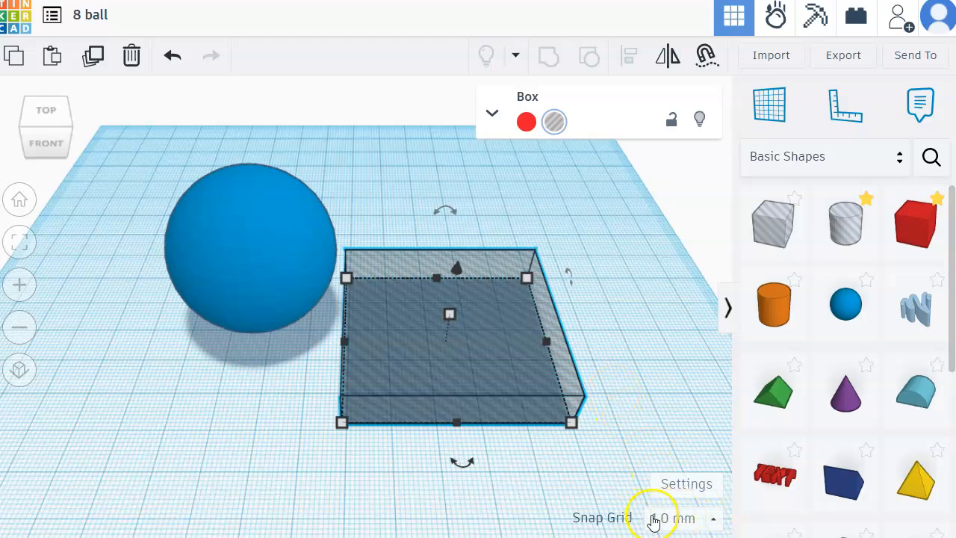
click(532, 332)
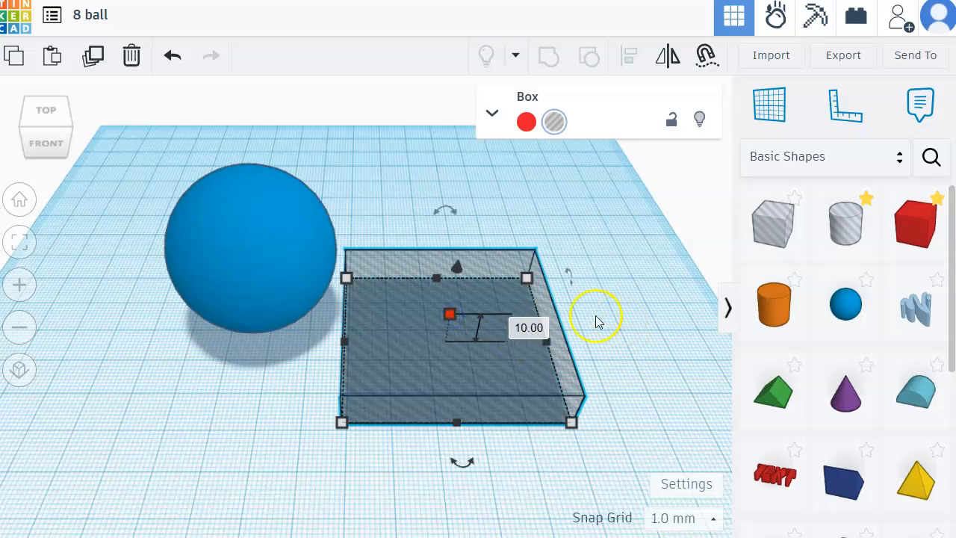
click(625, 303)
Step: Align the sphere and the hole box to each other's centers in both horizontal directions
drag(222, 142, 512, 397)
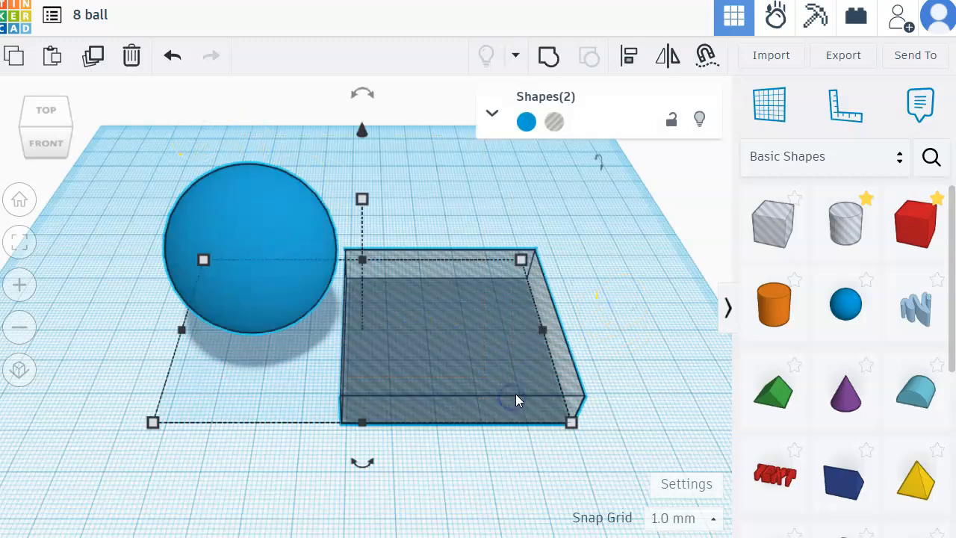
drag(192, 156, 570, 458)
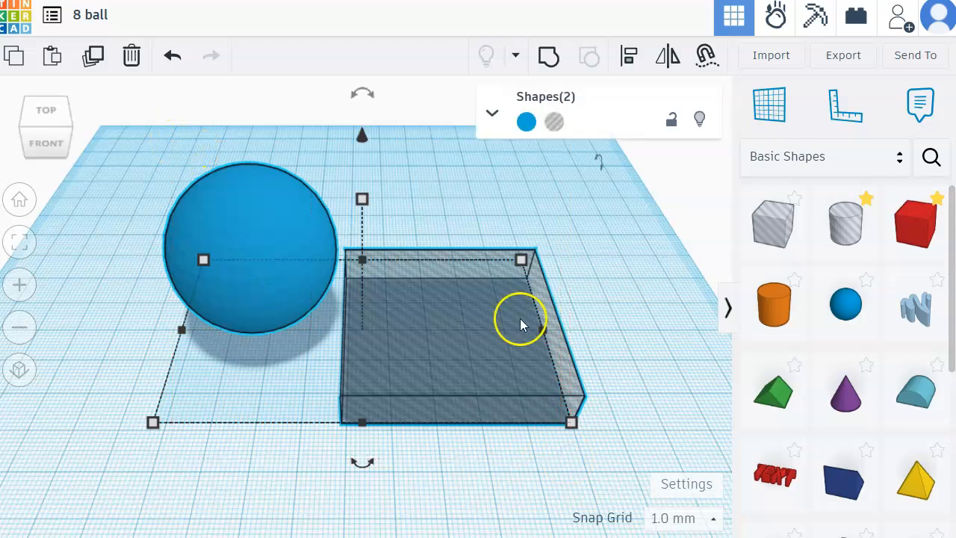
click(632, 66)
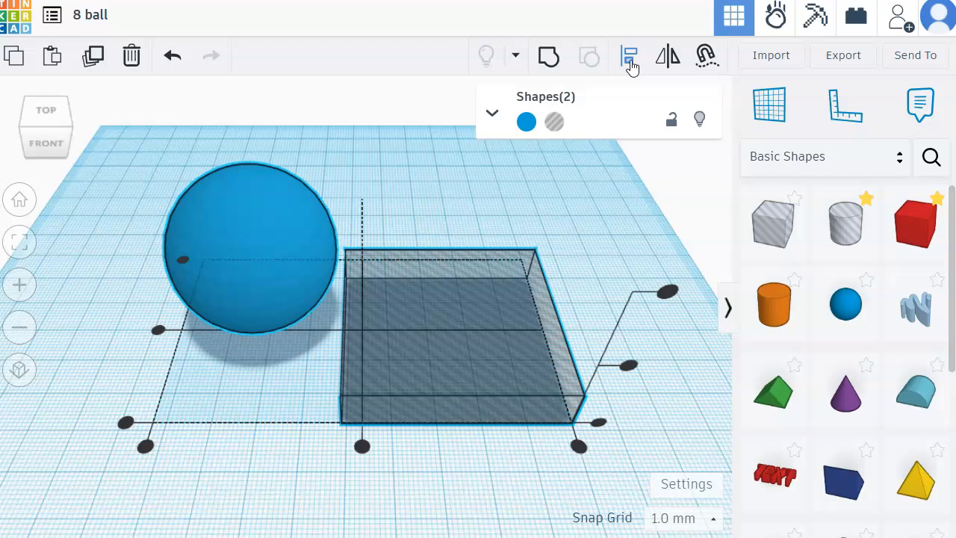
click(158, 332)
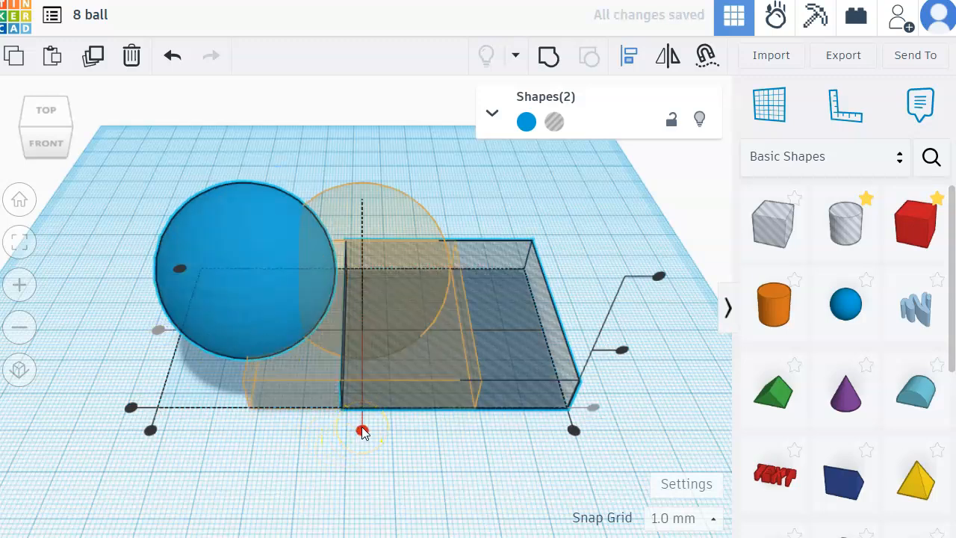
click(361, 431)
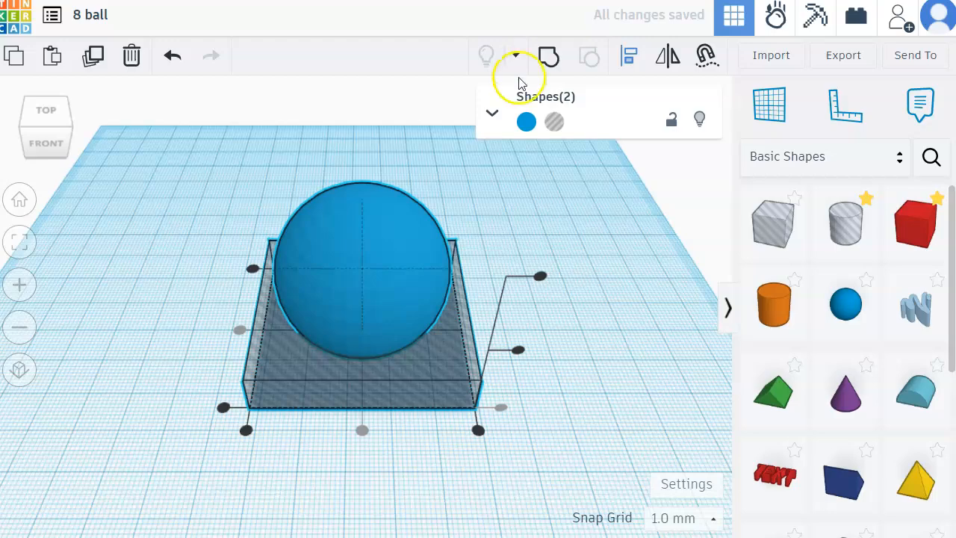
Step: Group the sphere with the hole box to cut a flat base, and drop the result onto the workplane
click(548, 56)
mouse_move(64, 140)
mouse_down()
mouse_move(67, 114)
mouse_move(62, 129)
mouse_up()
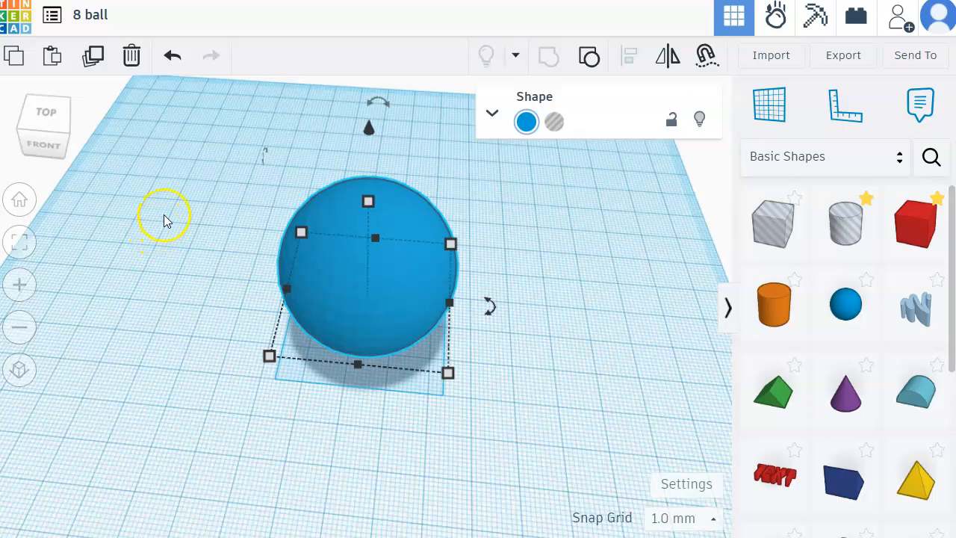
key(d)
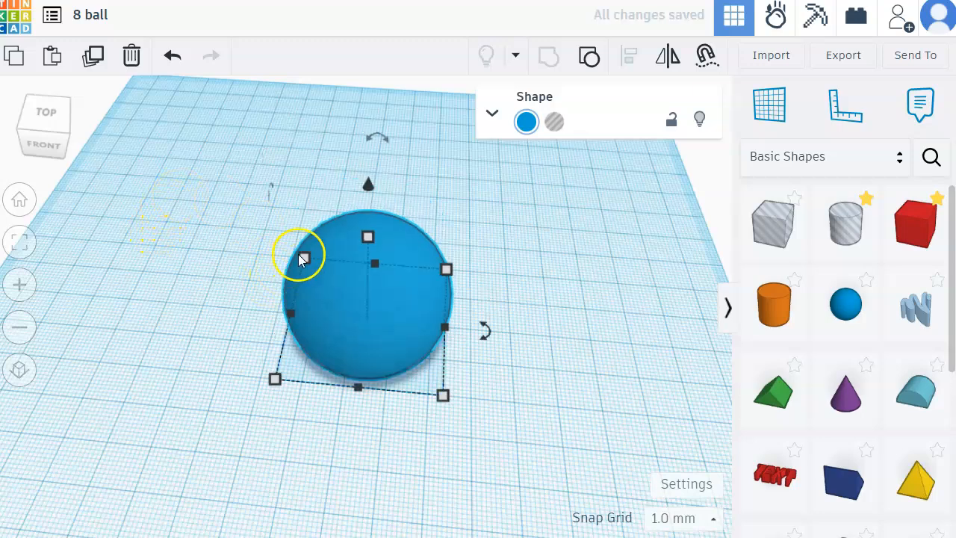
Step: Duplicate the flat-bottomed ball and move the copy about 42.5 mm left and 18 mm back
click(94, 56)
drag(378, 277, 212, 220)
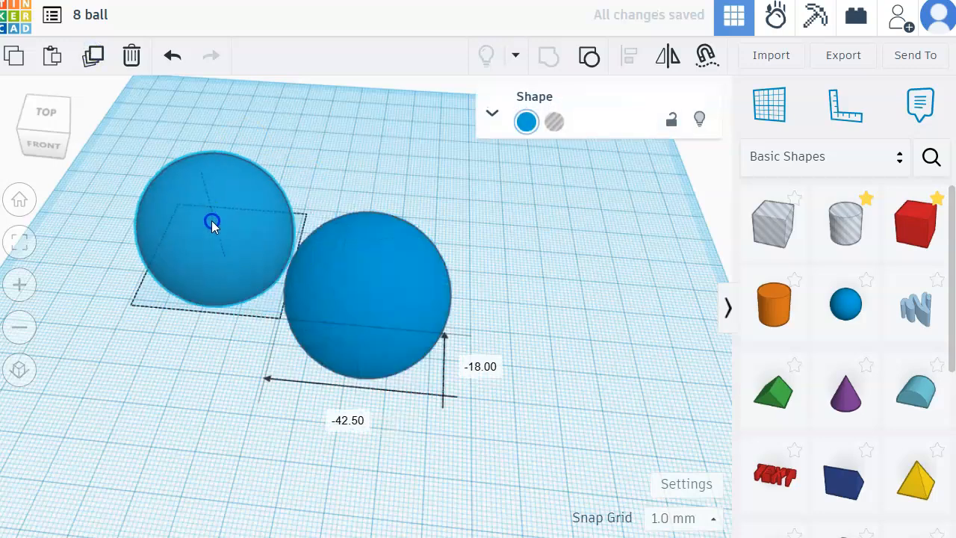
Step: Move the front flat-bottomed ball about 11.5 mm right and 4 mm back, and turn it into a hole
click(508, 247)
drag(431, 298, 478, 284)
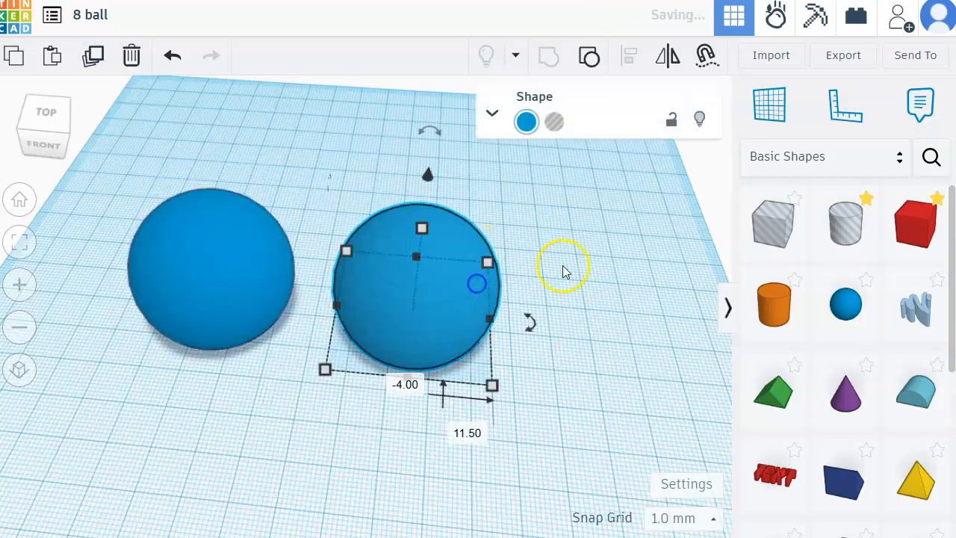
click(459, 240)
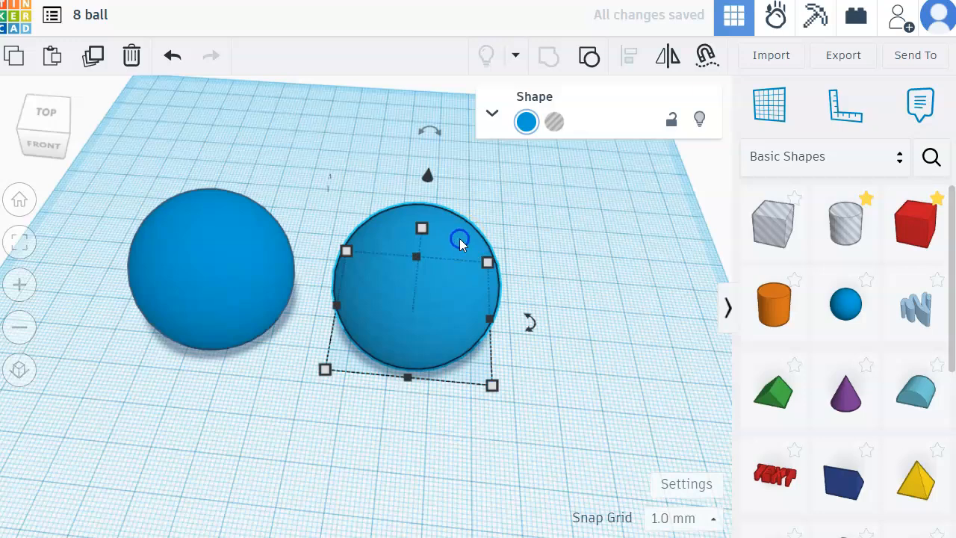
click(554, 122)
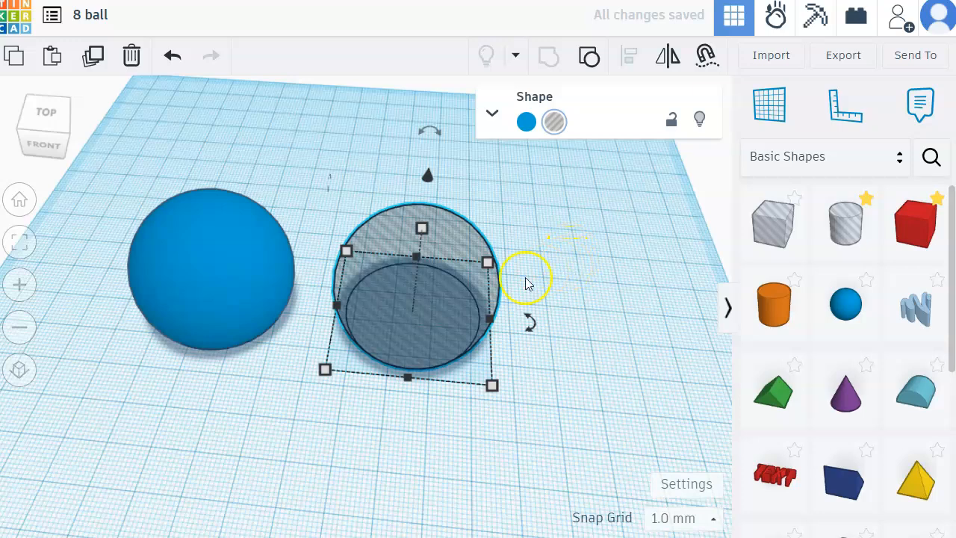
Step: Set the hole ball's length and width to 33 mm each
click(327, 370)
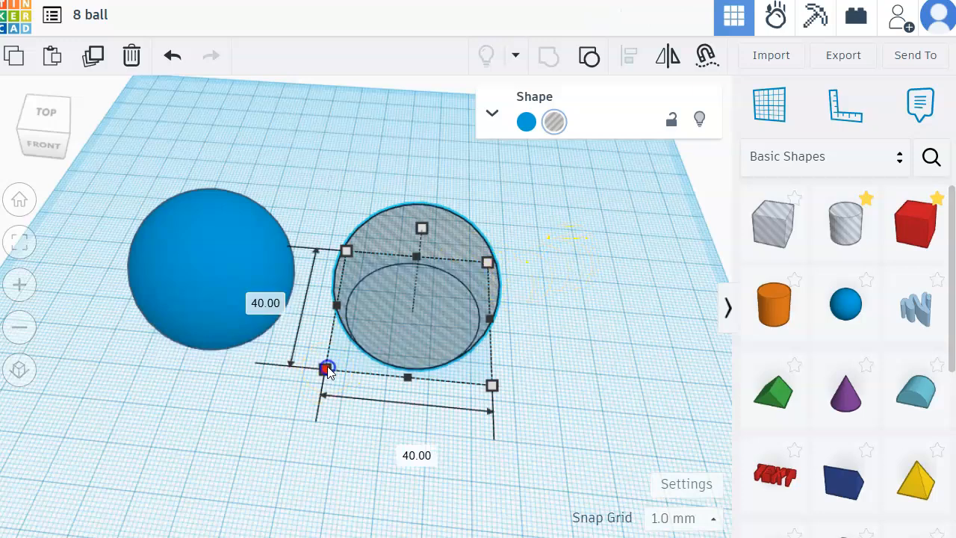
click(255, 310)
click(410, 376)
click(256, 299)
text(33)
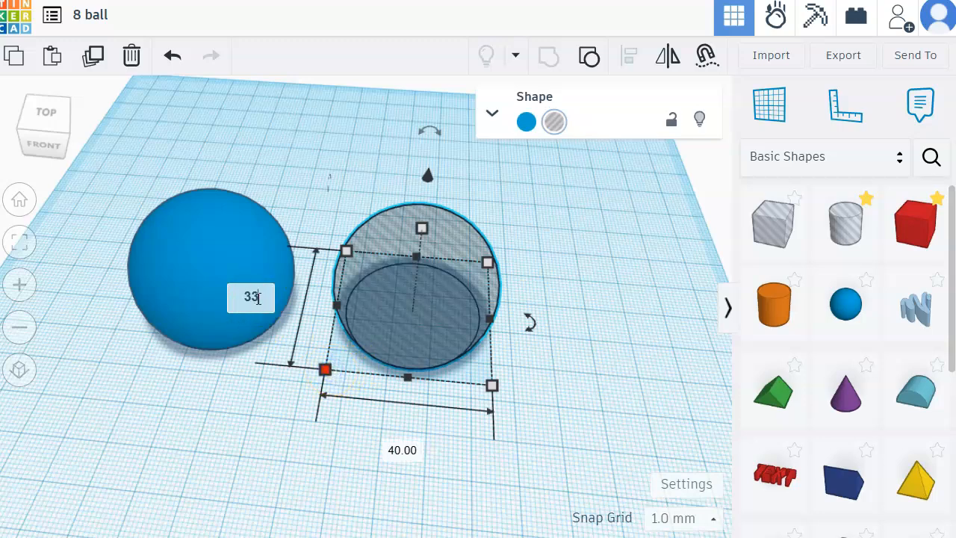
key(Tab)
text(33)
key(Return)
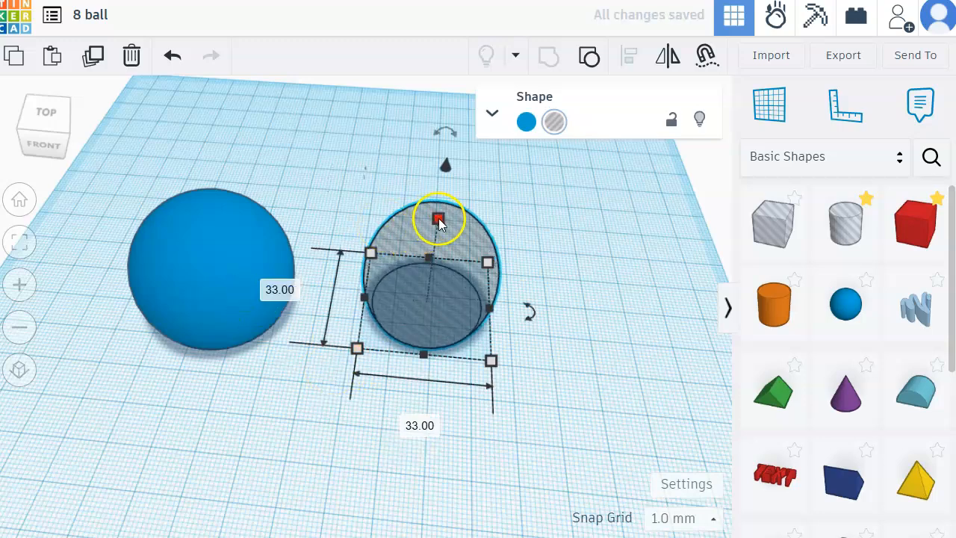
Step: Set the hole ball's height to 26 mm
mouse_move(439, 220)
click(518, 262)
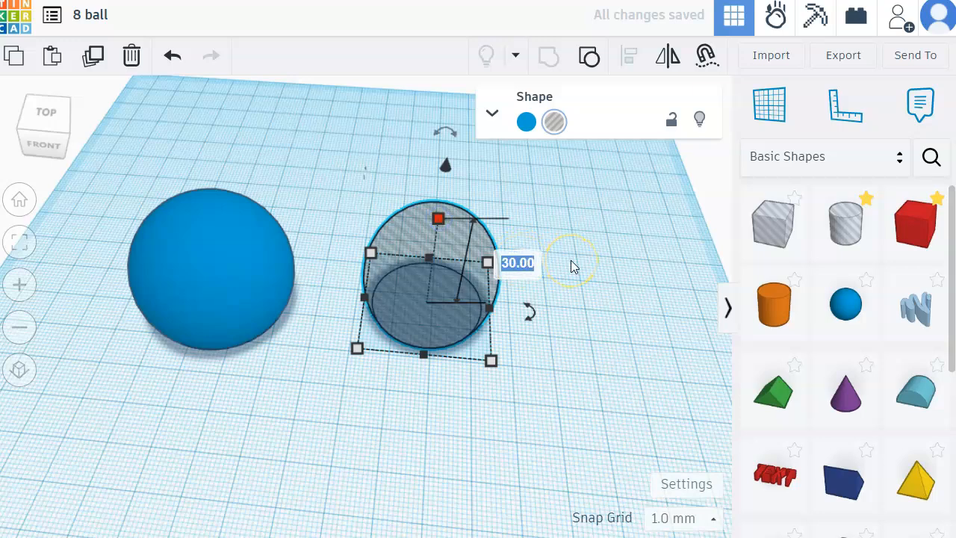
text(26)
key(Return)
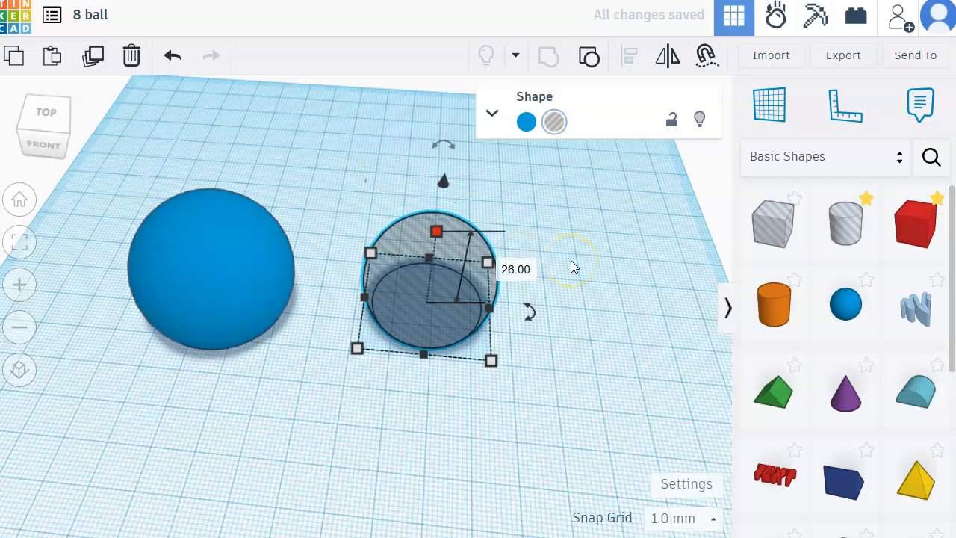
click(559, 278)
scroll(770, 381, down, 5)
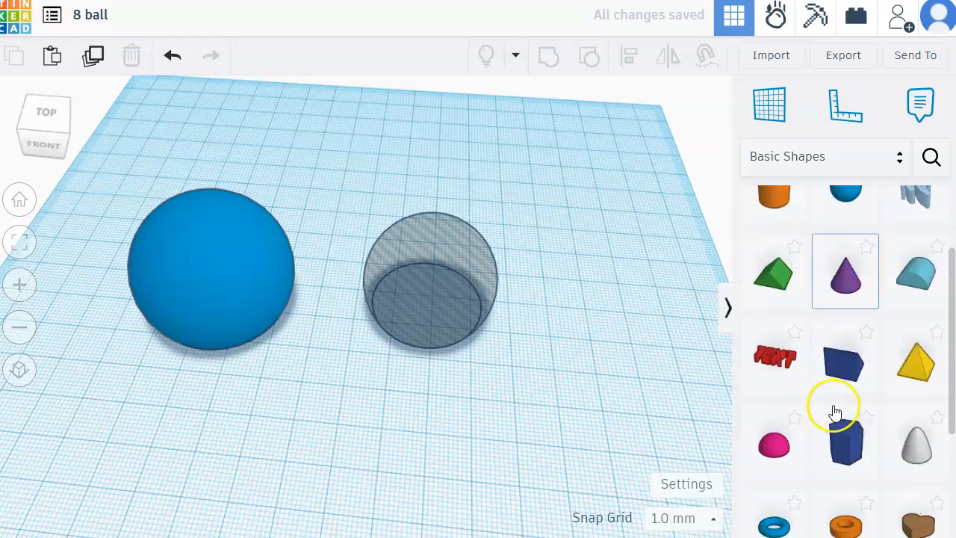
scroll(838, 453, up, 1)
click(856, 492)
click(607, 254)
click(602, 326)
drag(632, 238, 588, 273)
click(604, 355)
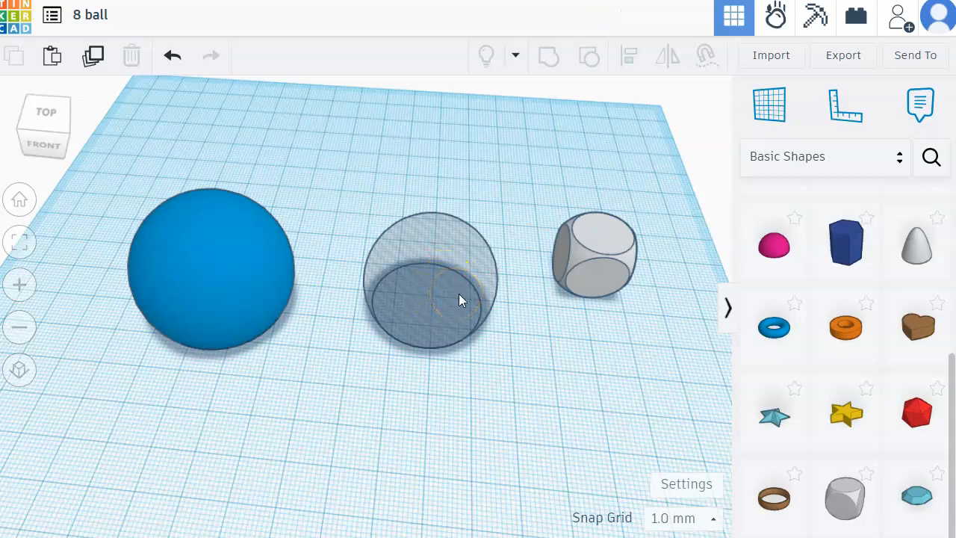
drag(168, 144, 461, 352)
drag(594, 273, 617, 191)
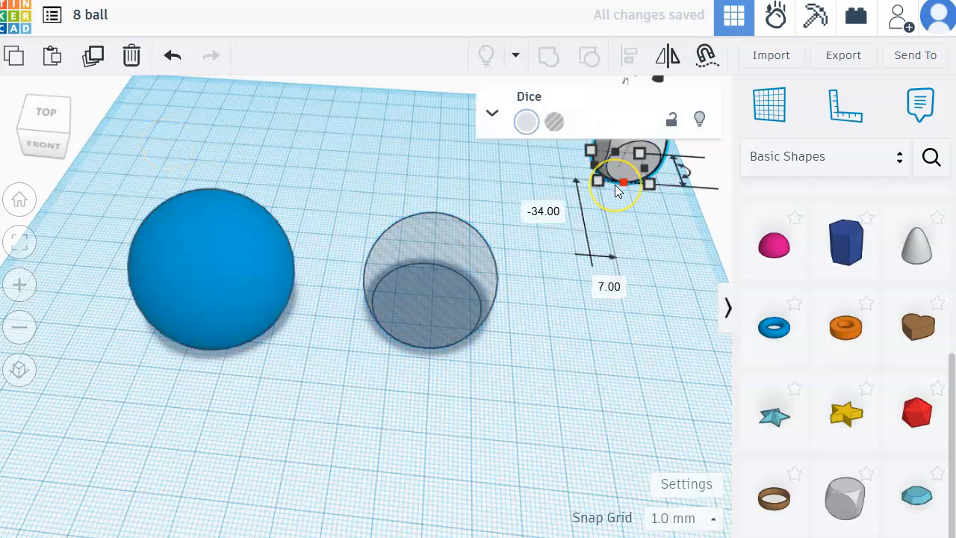
key(Delete)
Step: Center the solid ball and the hole ball on each other in both horizontal directions, and group them to hollow the ball
drag(122, 134, 523, 366)
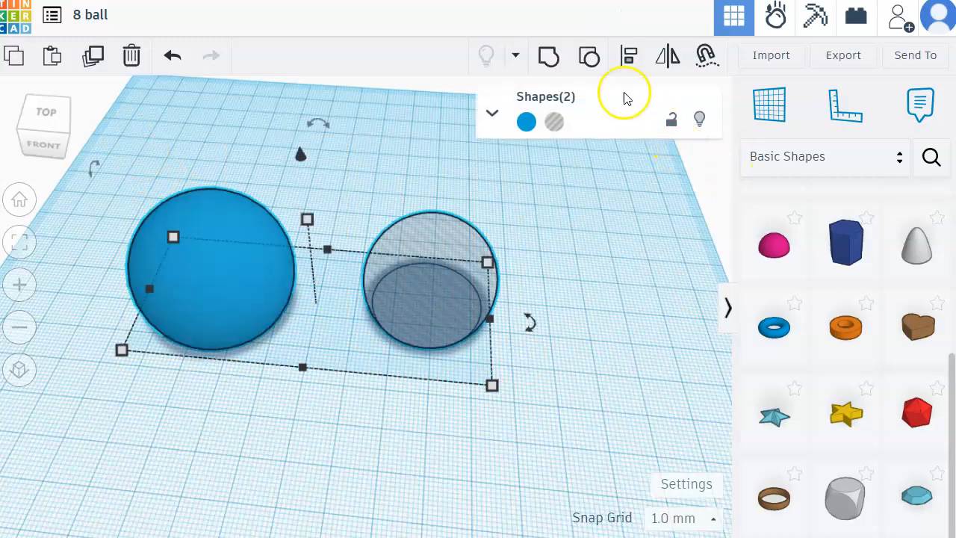
click(632, 61)
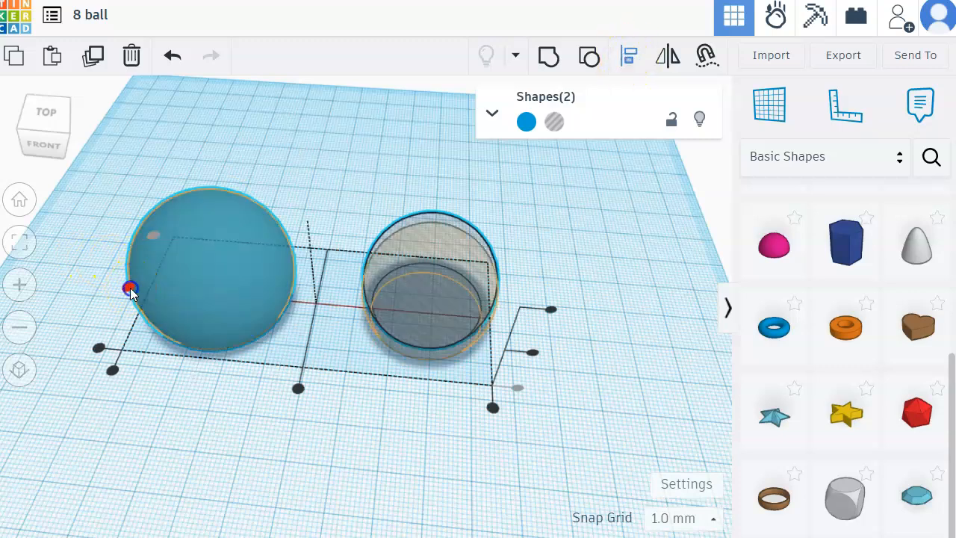
click(298, 388)
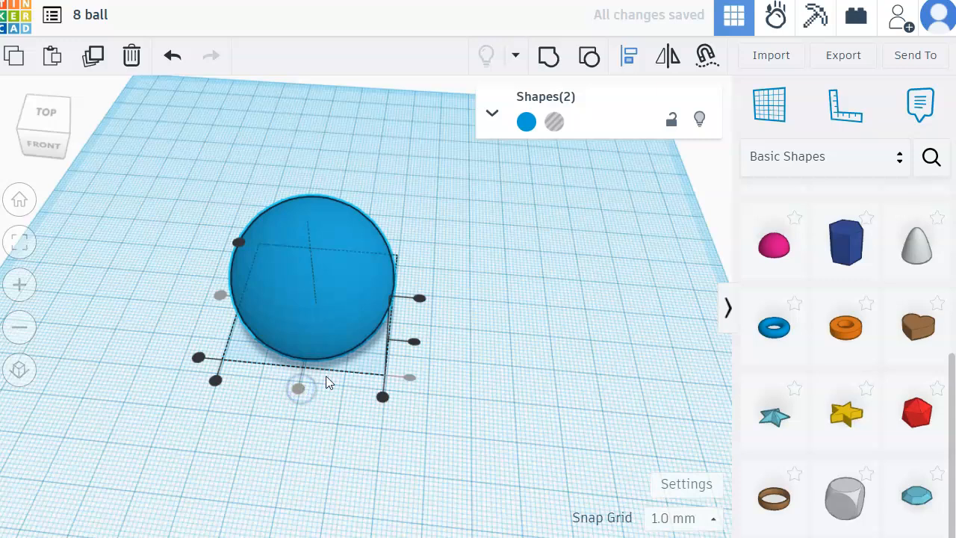
click(553, 58)
click(511, 249)
Step: Place a solid cylinder on the workplane beside the ball and set its length and width to 33 mm each
mouse_move(62, 130)
mouse_down()
mouse_move(58, 122)
mouse_move(56, 135)
mouse_up()
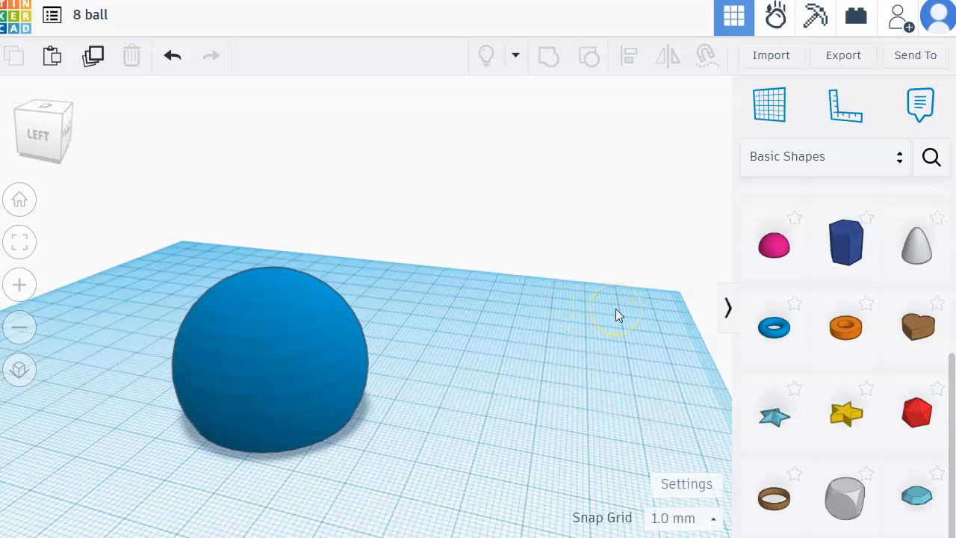
scroll(833, 319, up, 3)
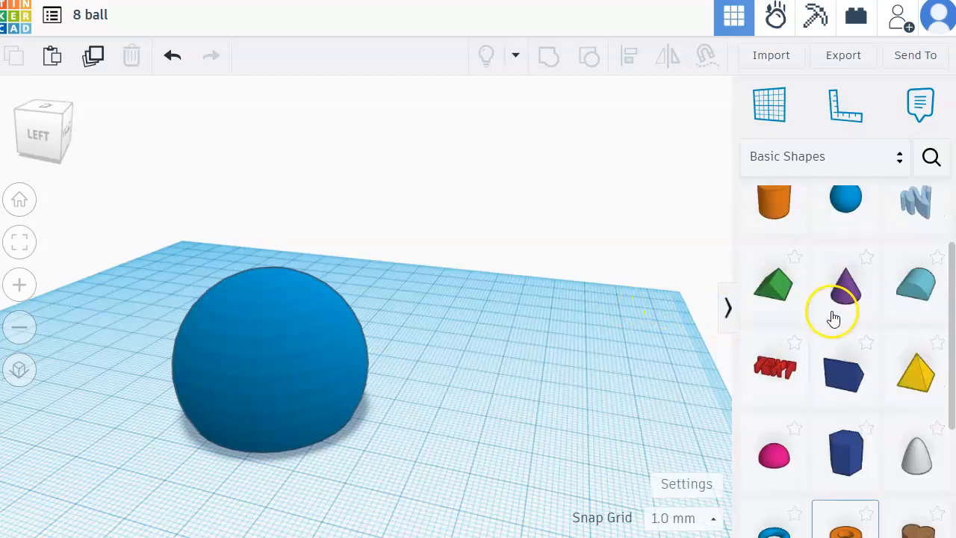
scroll(834, 319, up, 2)
drag(786, 306, 521, 406)
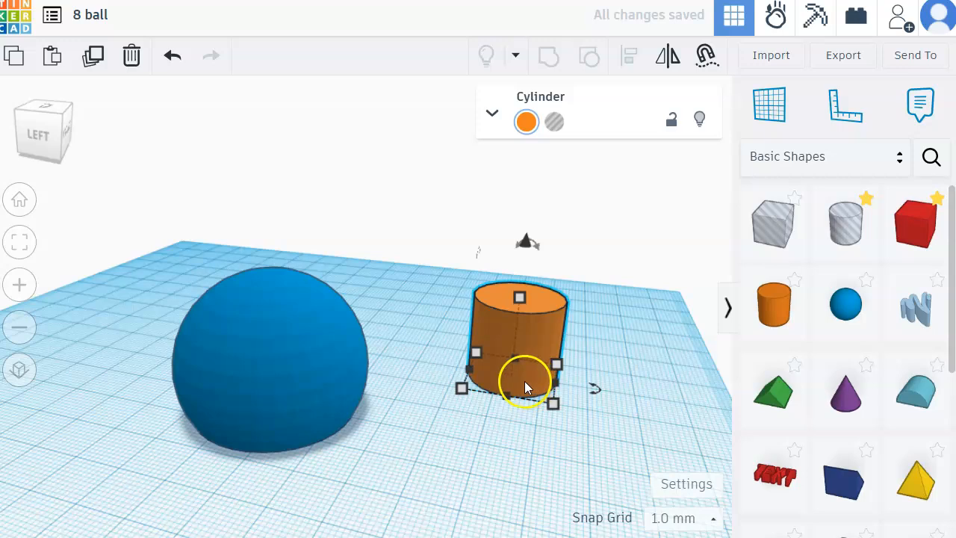
mouse_move(462, 389)
click(409, 362)
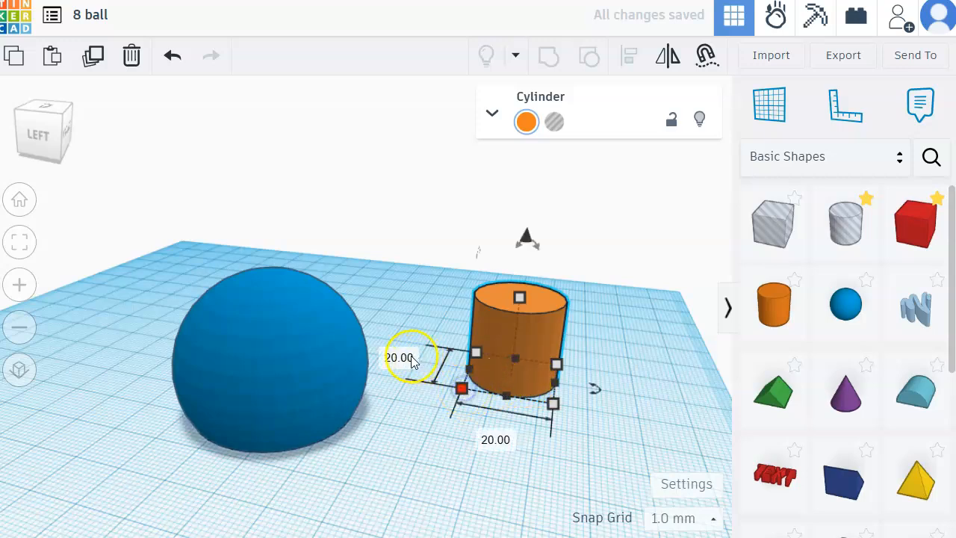
text(33)
key(Tab)
text(33)
key(Return)
Step: Set the cylinder's height to 0.3 mm to make a thin disc
click(498, 322)
mouse_move(486, 305)
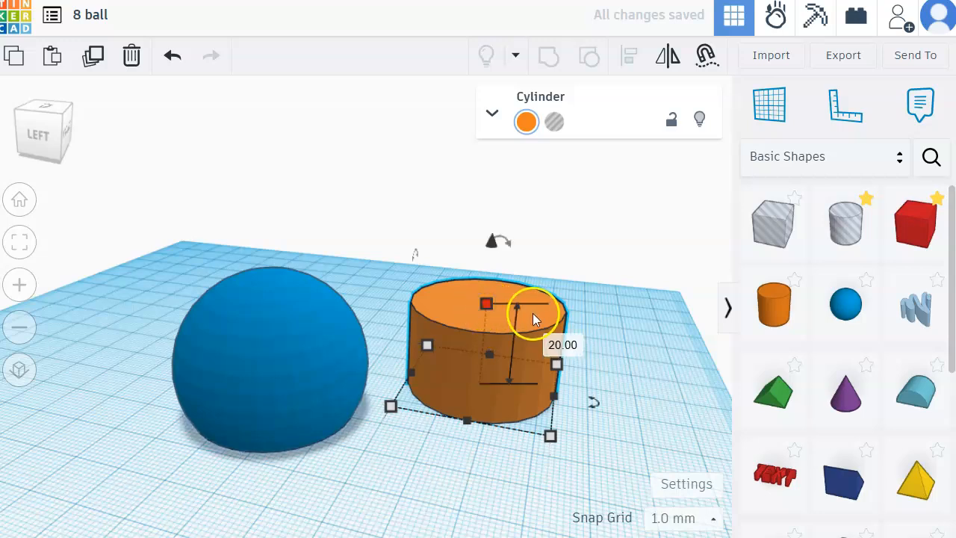
click(580, 345)
text(0.3)
key(Return)
click(638, 358)
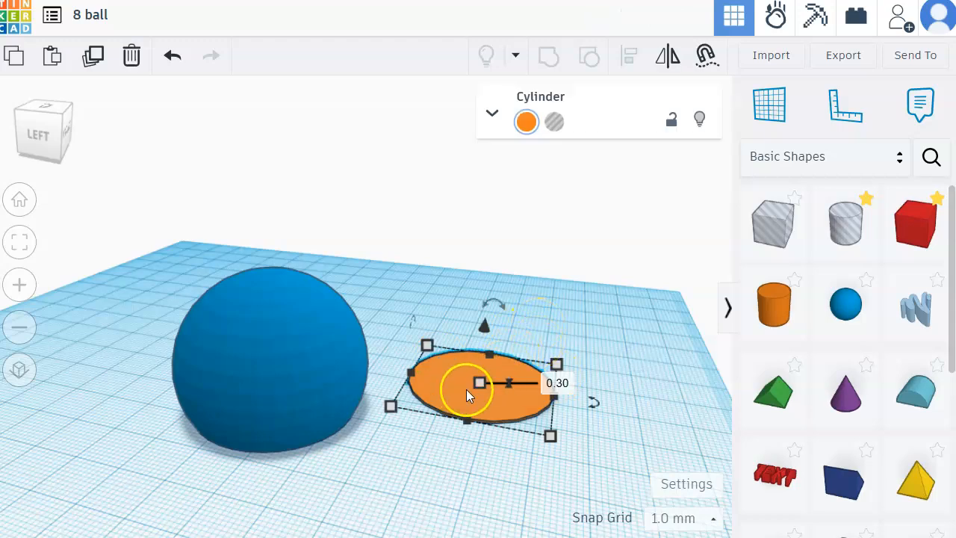
Step: Center the ball and the thin disc on each other in both horizontal directions, and group them to close the ball's base
click(572, 321)
drag(246, 245, 567, 469)
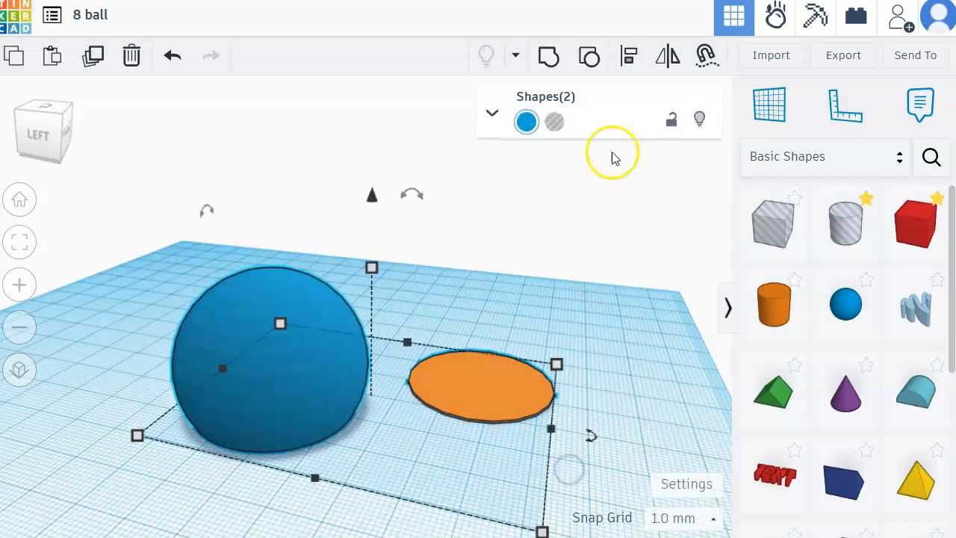
click(632, 56)
click(207, 367)
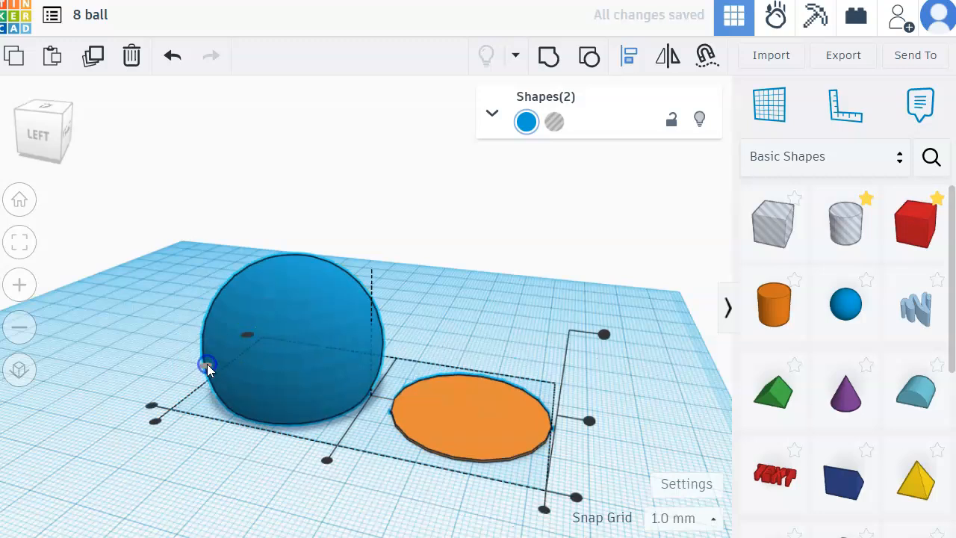
click(328, 461)
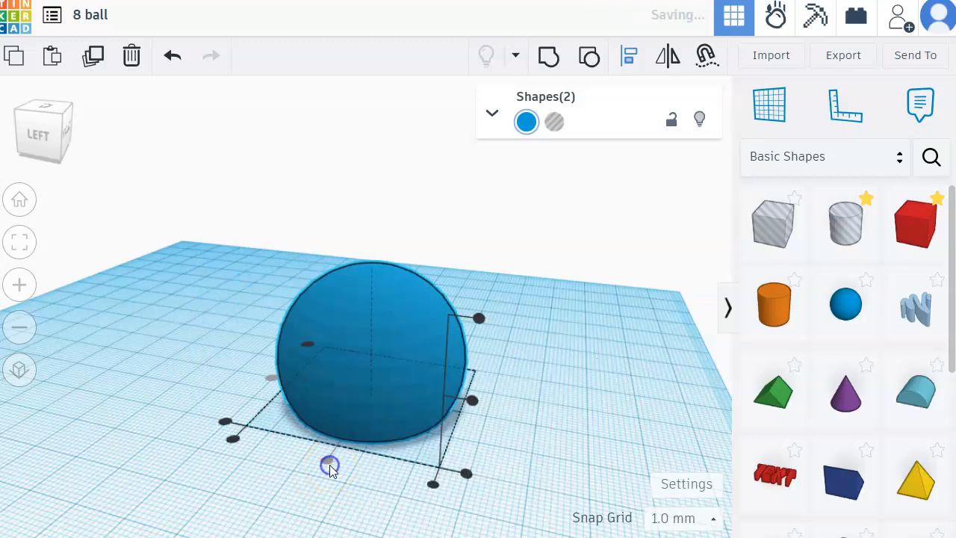
click(535, 61)
click(541, 334)
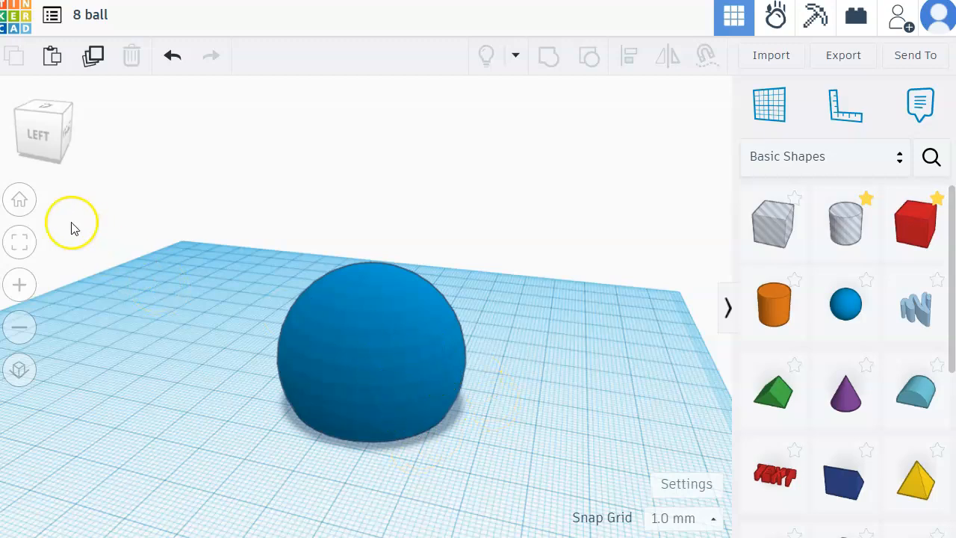
Step: Return to the home view and move the ball left and slightly back on the workplane
click(30, 202)
scroll(294, 352, up, 4)
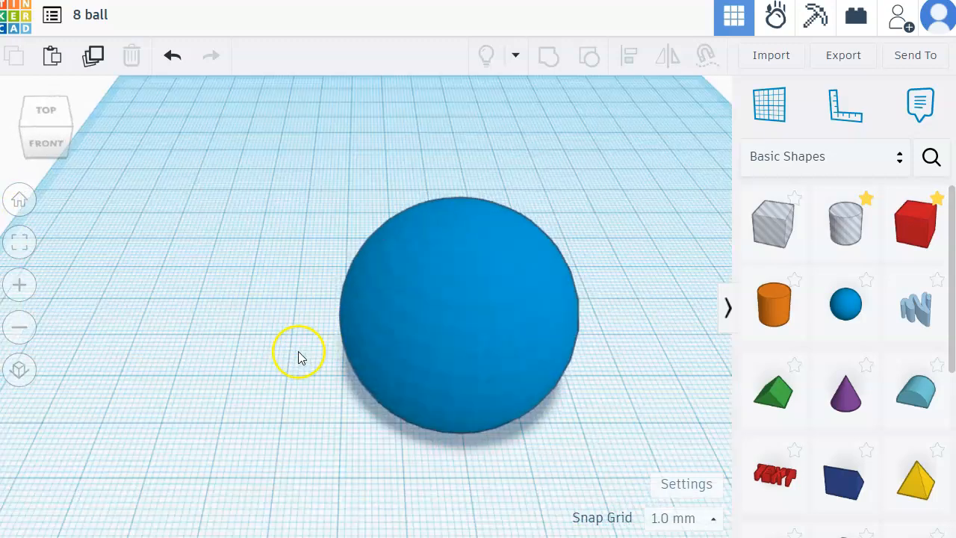
scroll(295, 351, down, 3)
drag(423, 354, 339, 333)
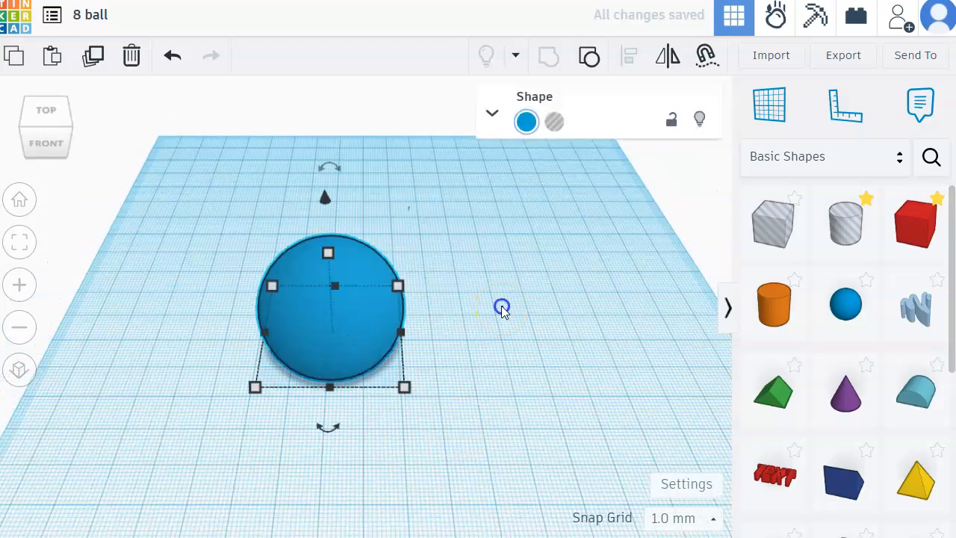
click(501, 305)
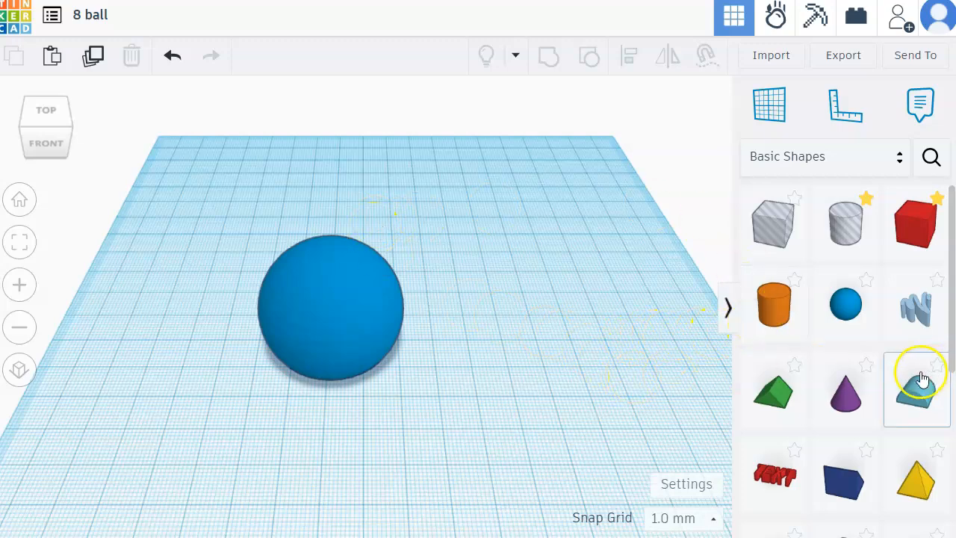
Step: Place a half sphere on the workplane to the right of the ball and set its length and width to 15 mm each
scroll(893, 382, down, 5)
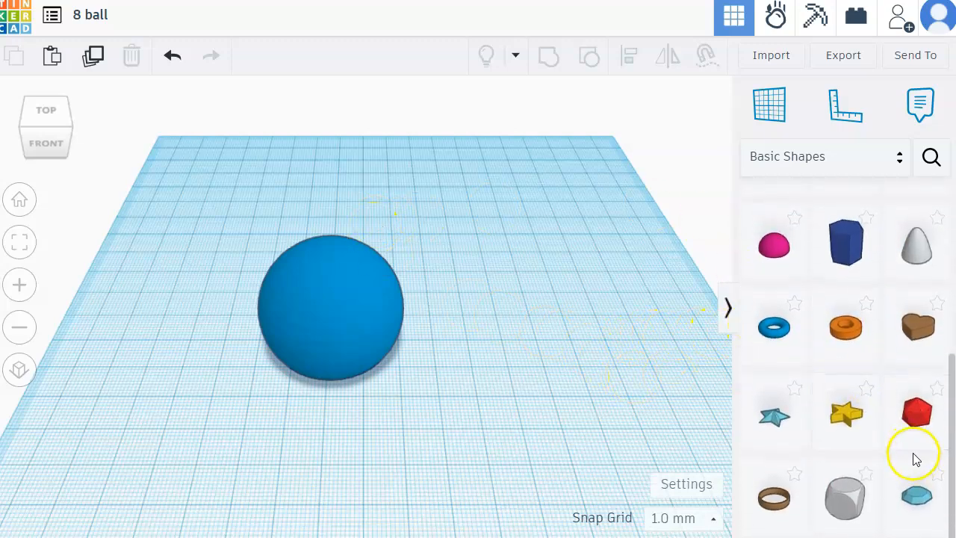
scroll(863, 359, up, 2)
drag(774, 351, 508, 370)
click(395, 372)
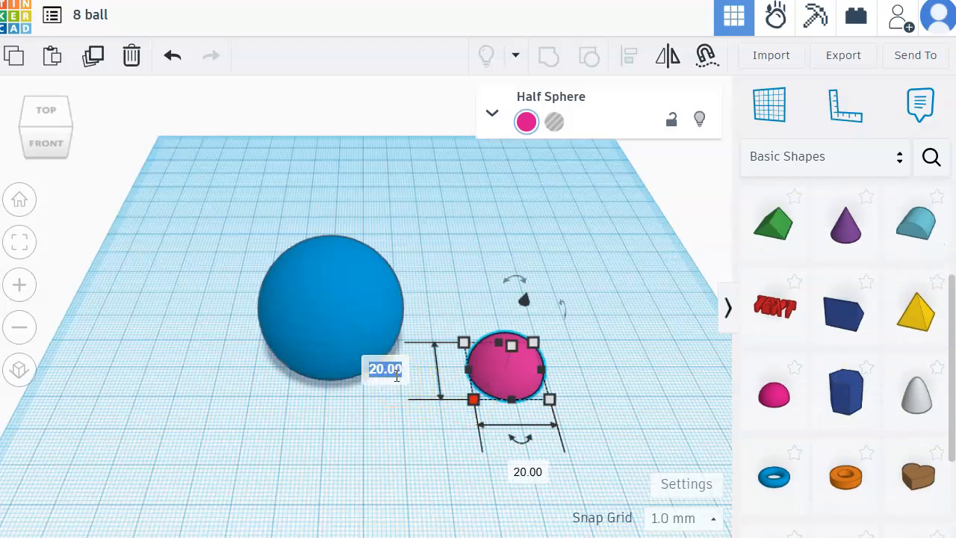
key(Tab)
text(15)
key(Tab)
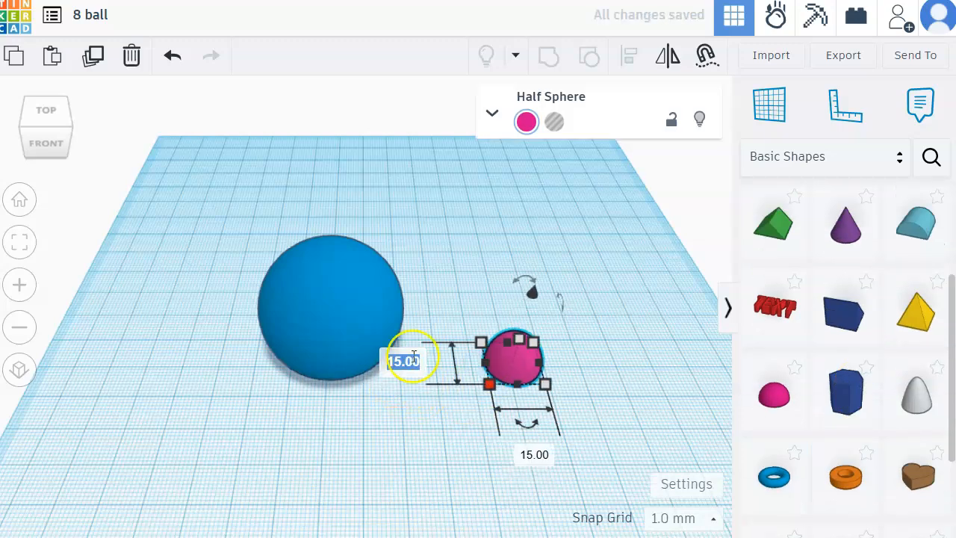
Step: Set the half sphere's height to 2 mm and raise it well above the workplane
click(587, 350)
text(2)
key(Return)
drag(532, 317, 531, 222)
Step: Color the flattened half sphere white and the ball black
click(532, 124)
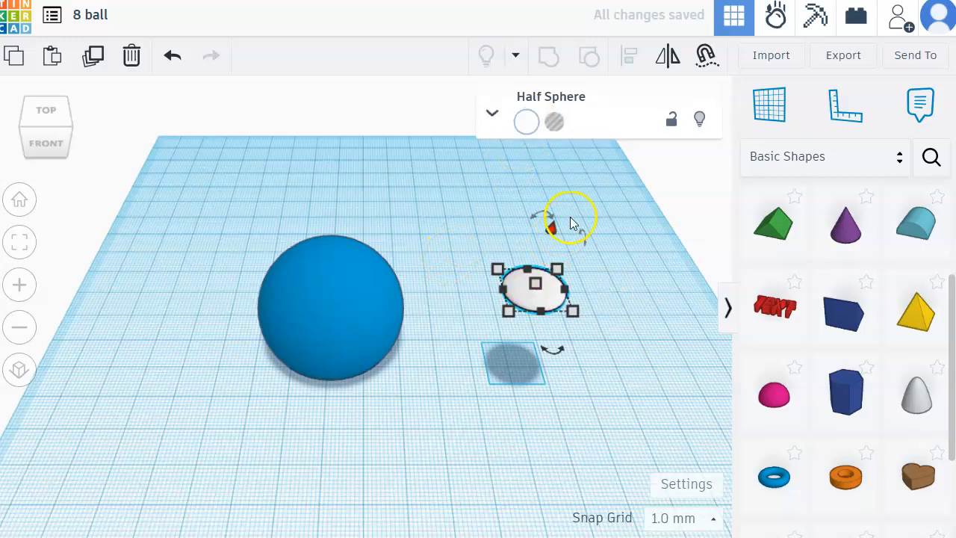
click(526, 121)
click(274, 197)
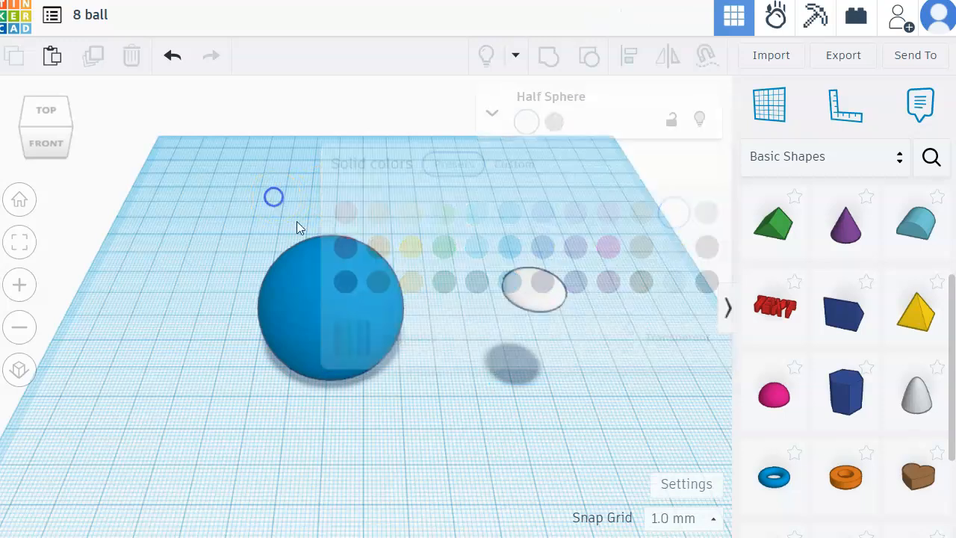
click(318, 258)
click(528, 121)
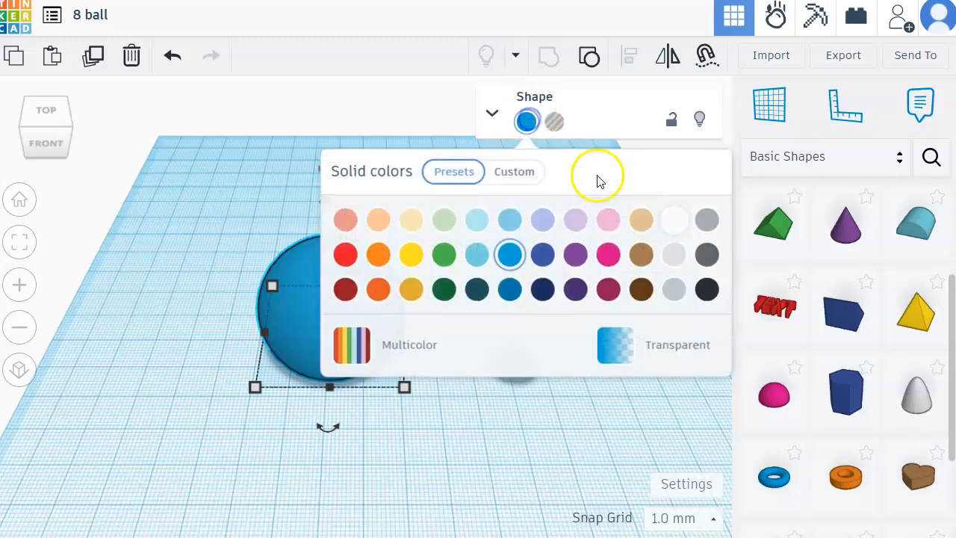
click(707, 290)
click(502, 427)
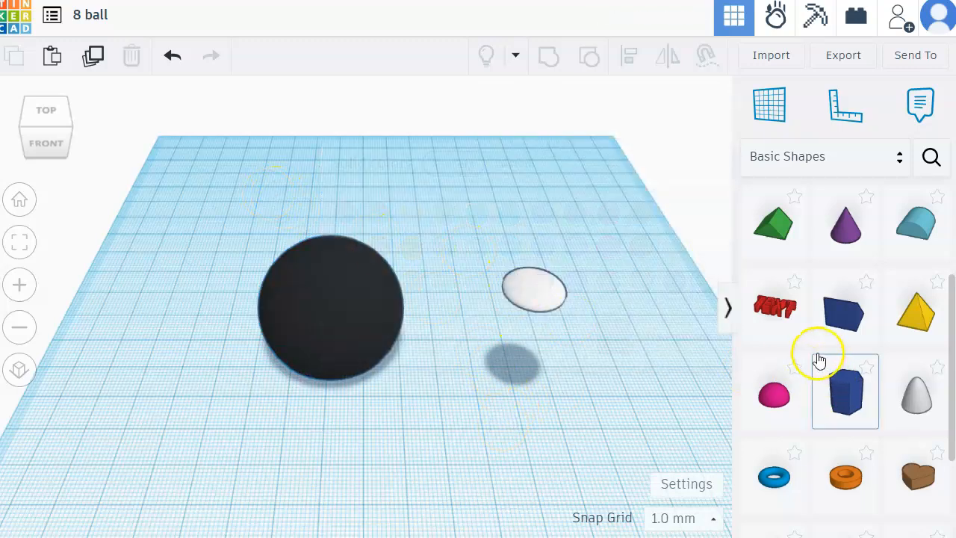
Step: Place a Text shape on the workplane in front of the ball
click(775, 306)
click(470, 441)
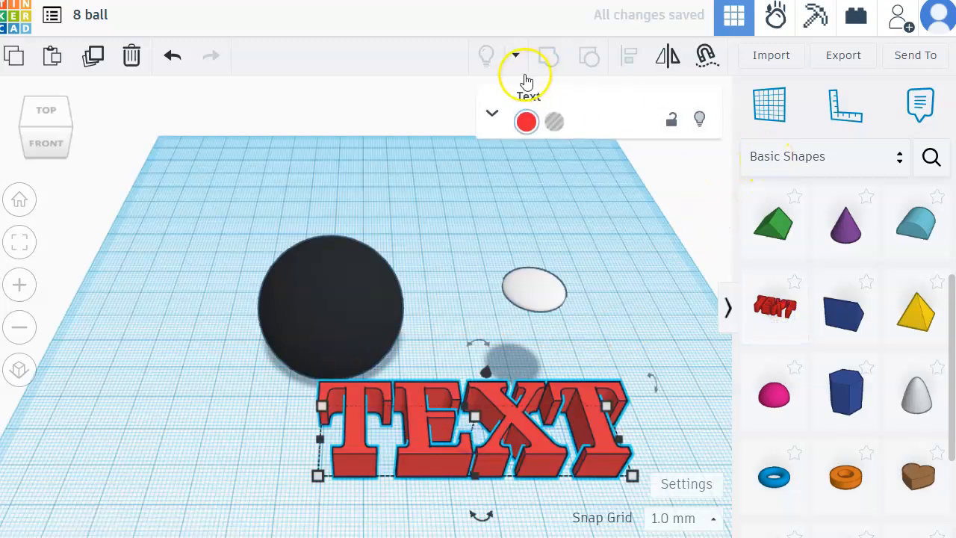
Step: Change the text shape's content to 8 and color it black
click(493, 116)
double_click(579, 251)
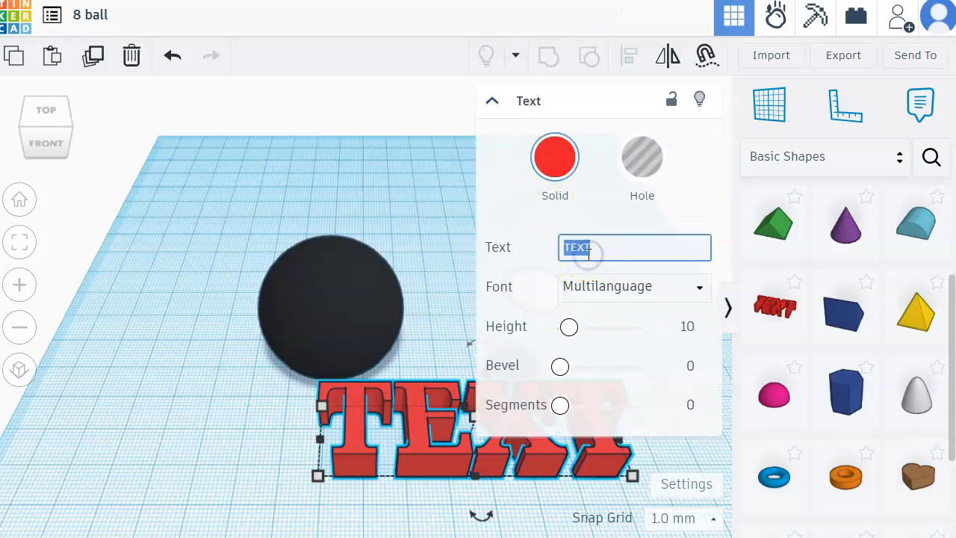
text(8)
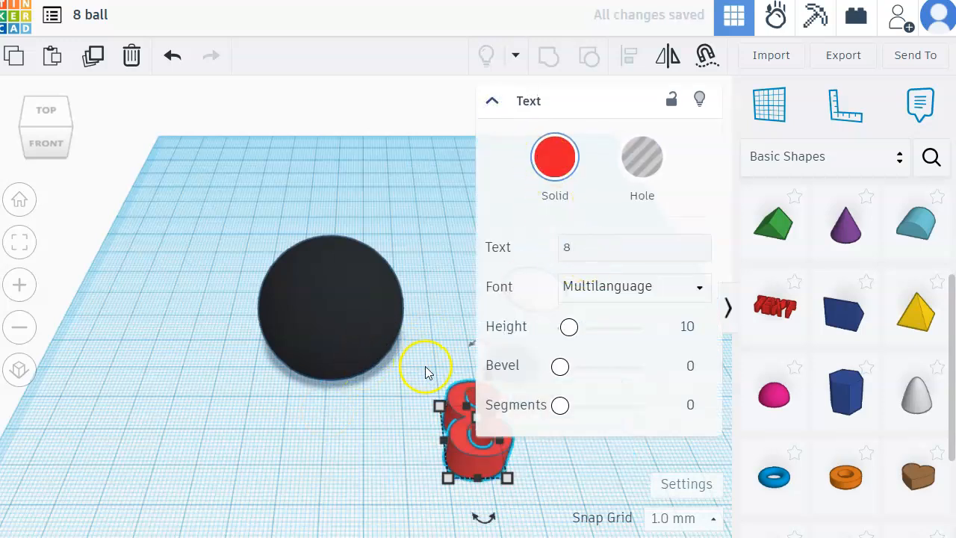
click(555, 157)
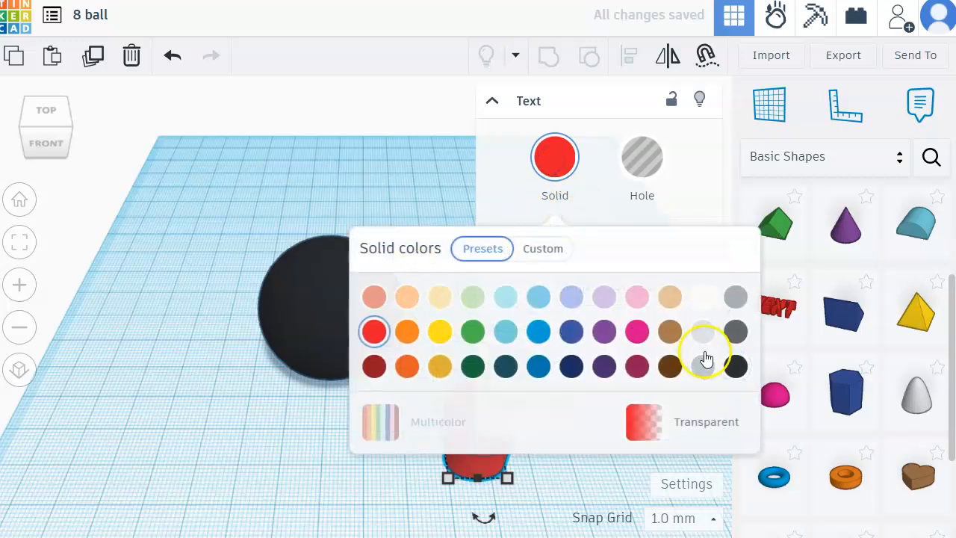
click(736, 366)
click(493, 101)
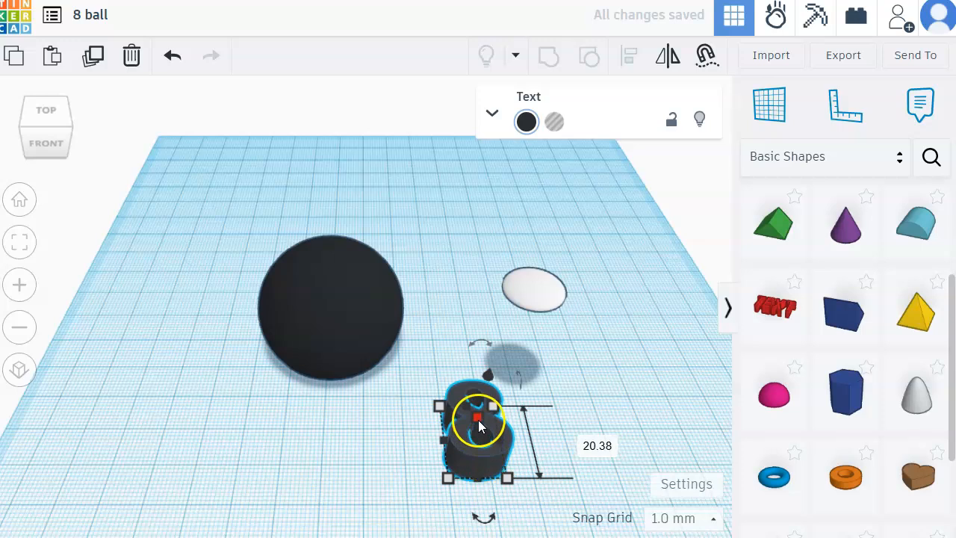
Step: Set the 8's height to 2 mm and raise it well above the workplane
drag(479, 426, 485, 431)
click(553, 429)
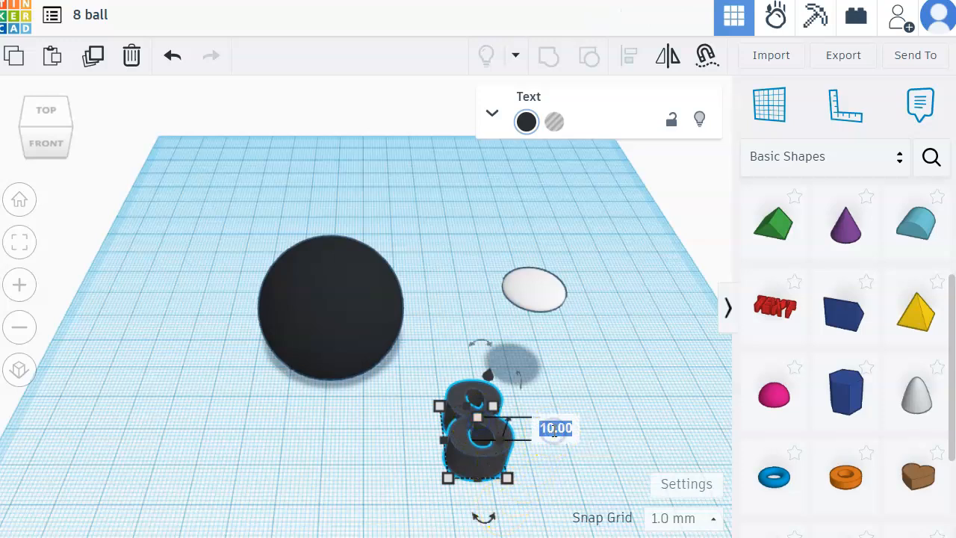
text(2)
key(Return)
drag(475, 403, 492, 315)
click(621, 342)
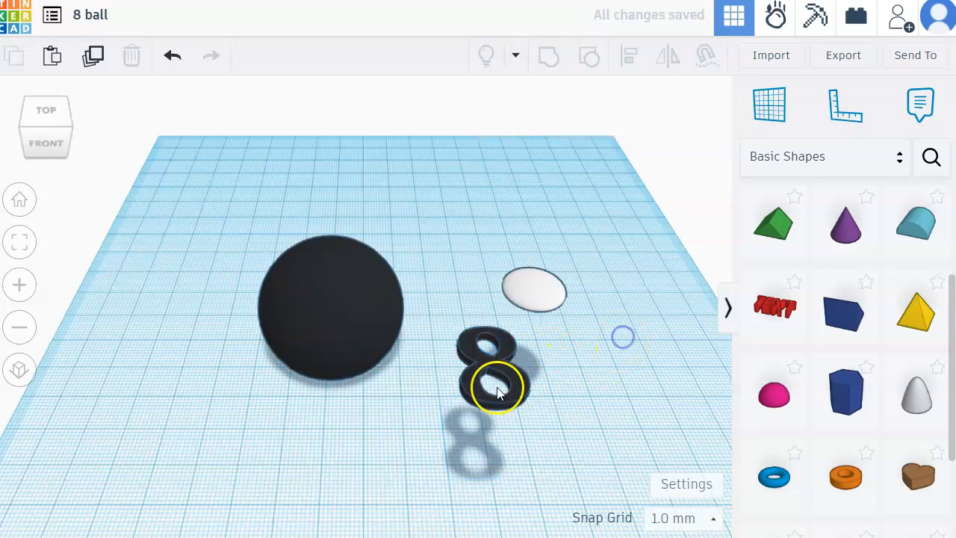
Step: Scale the 8 down to 7 mm wide and center it on the white circle
drag(501, 395, 551, 331)
drag(588, 346, 542, 307)
scroll(535, 333, up, 2)
scroll(521, 344, up, 4)
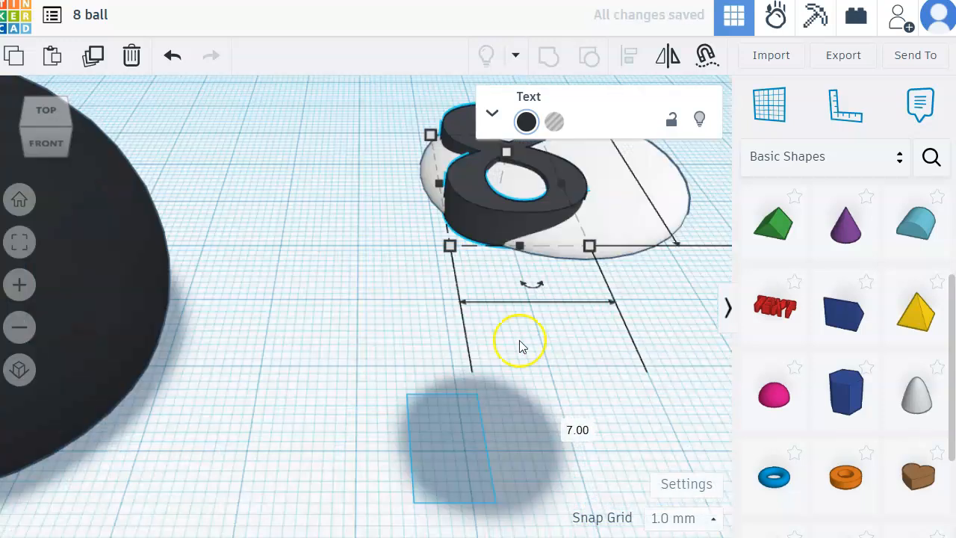
scroll(513, 353, down, 3)
drag(496, 282, 519, 276)
click(587, 336)
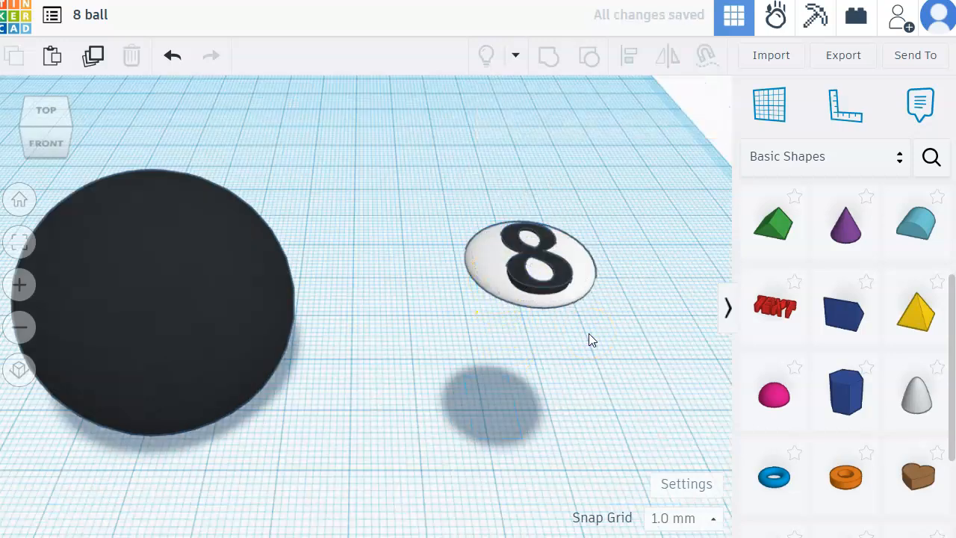
Step: Check the length and width of the 8 on the white circle
right_drag(522, 278, 523, 279)
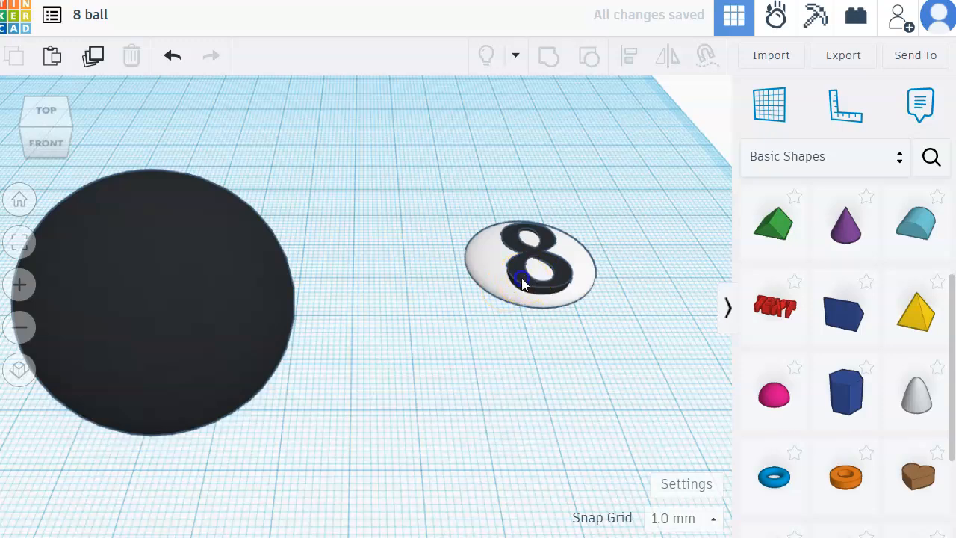
click(522, 279)
click(510, 301)
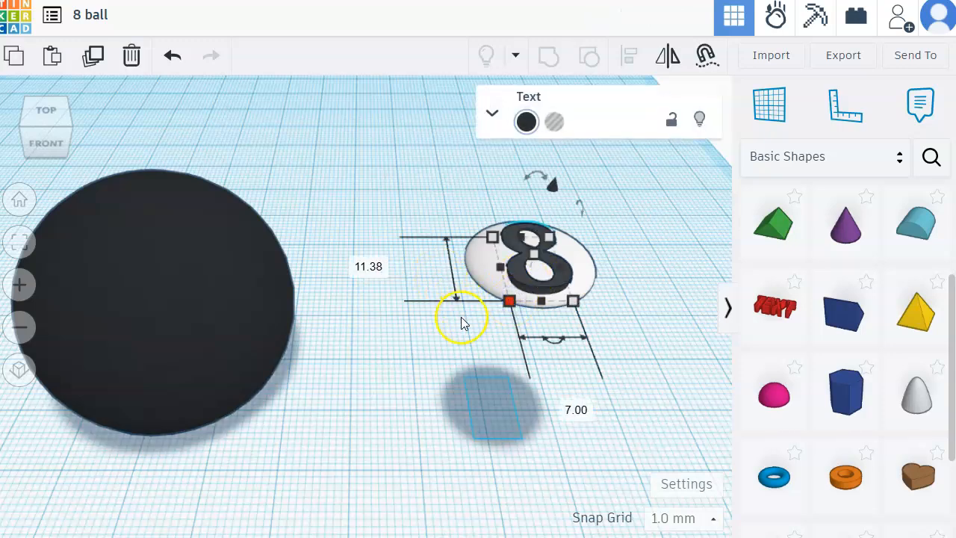
click(483, 384)
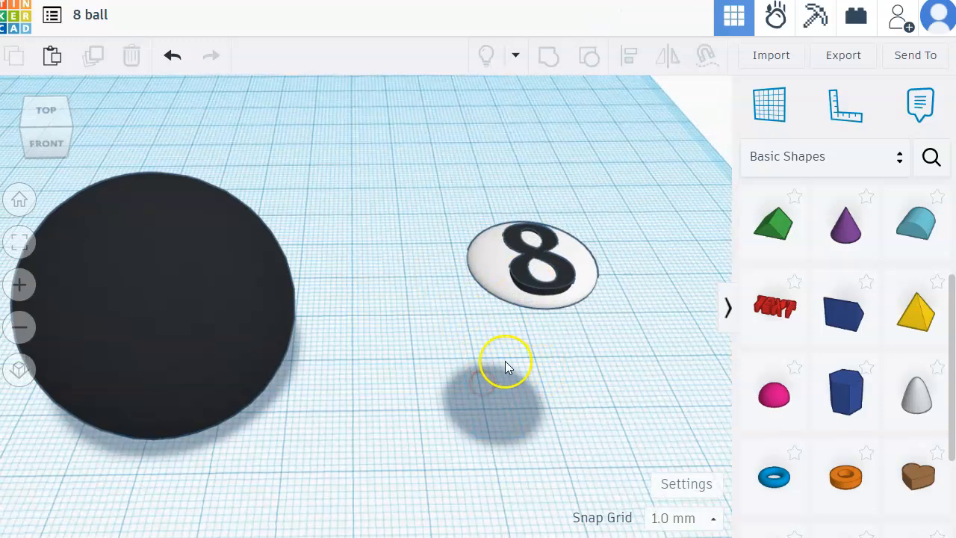
Step: Align the ball, white circle and 8 on their centers in both horizontal directions
scroll(407, 370, down, 1)
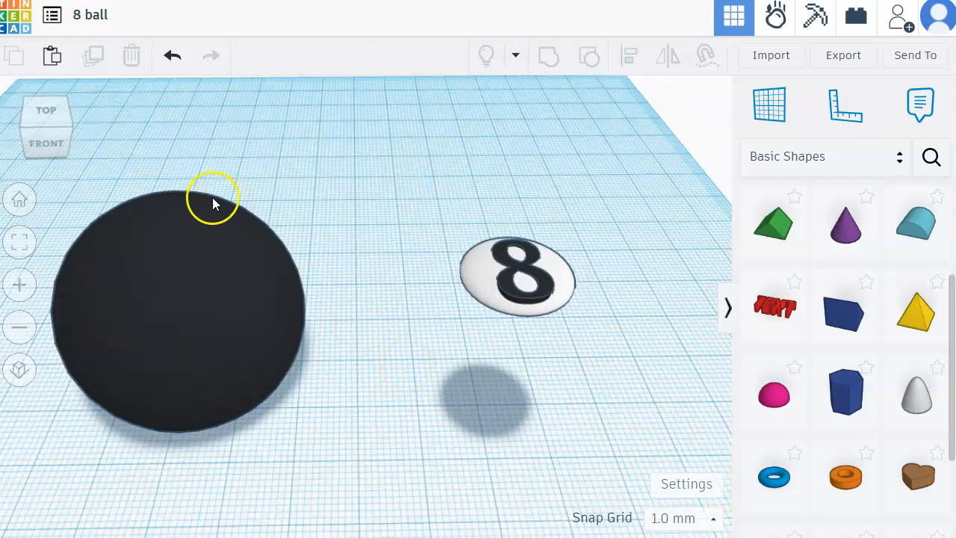
drag(144, 155, 601, 410)
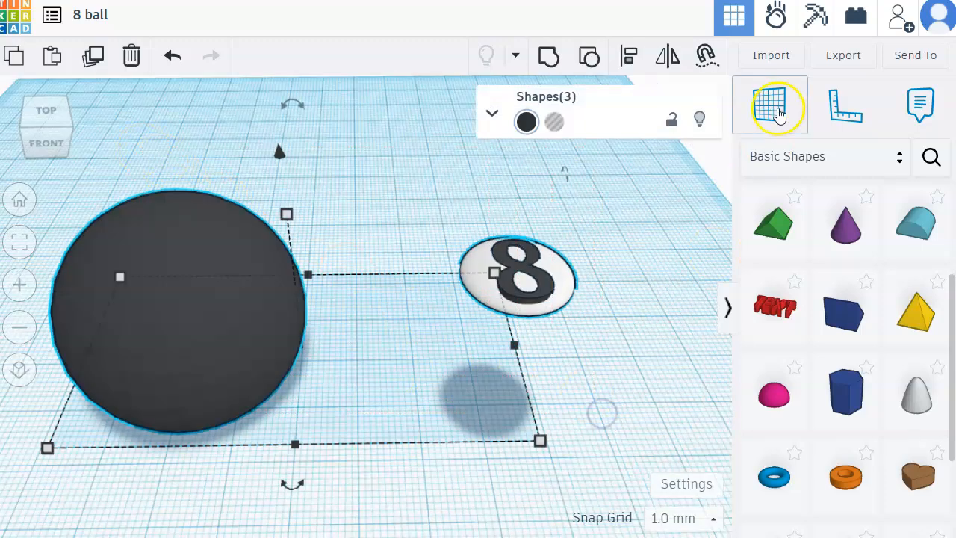
click(629, 55)
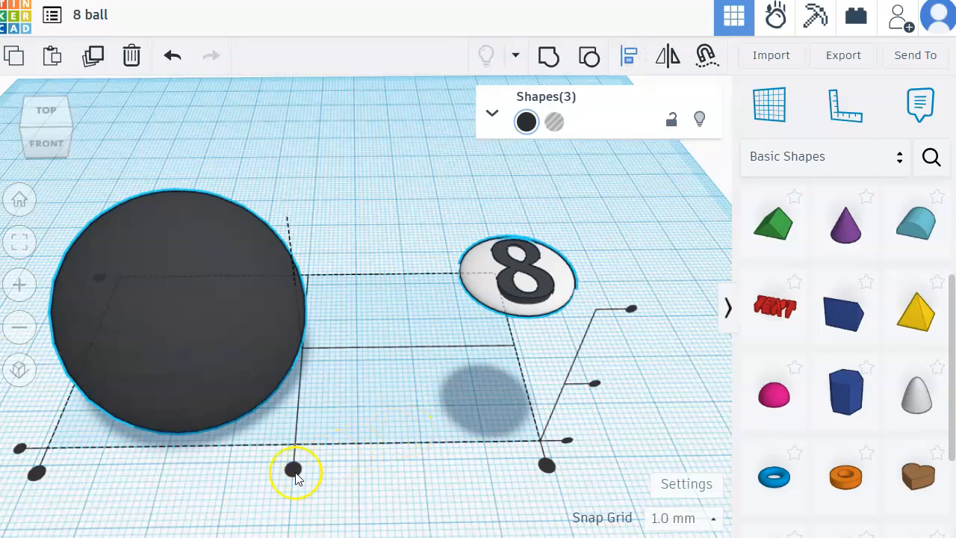
click(293, 472)
click(168, 349)
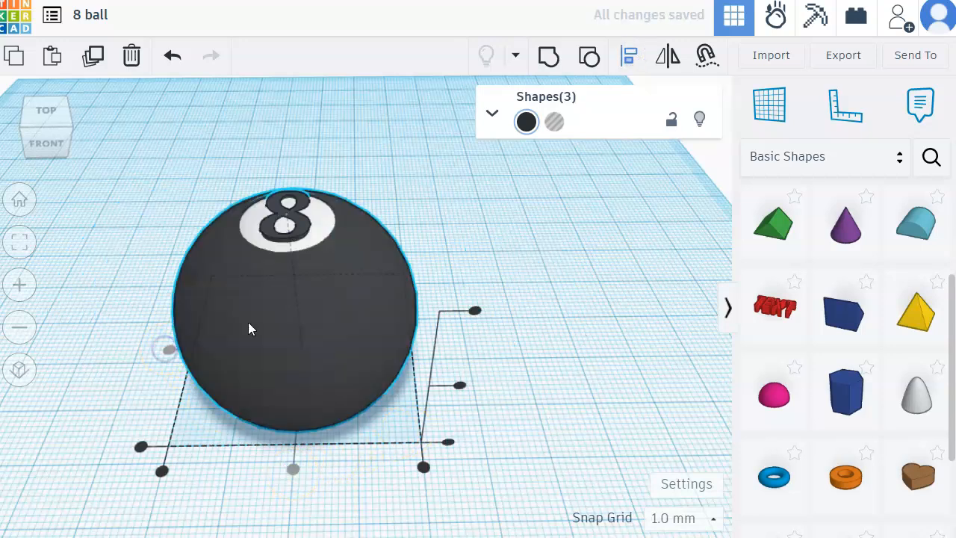
Step: Group the ball, white circle and 8, and set the group's color to Multicolor
click(549, 60)
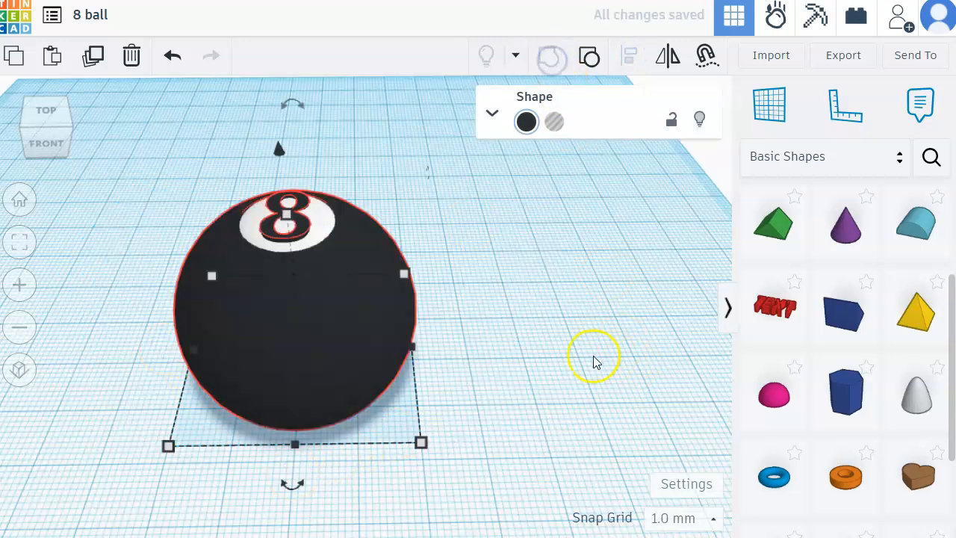
click(526, 122)
click(380, 344)
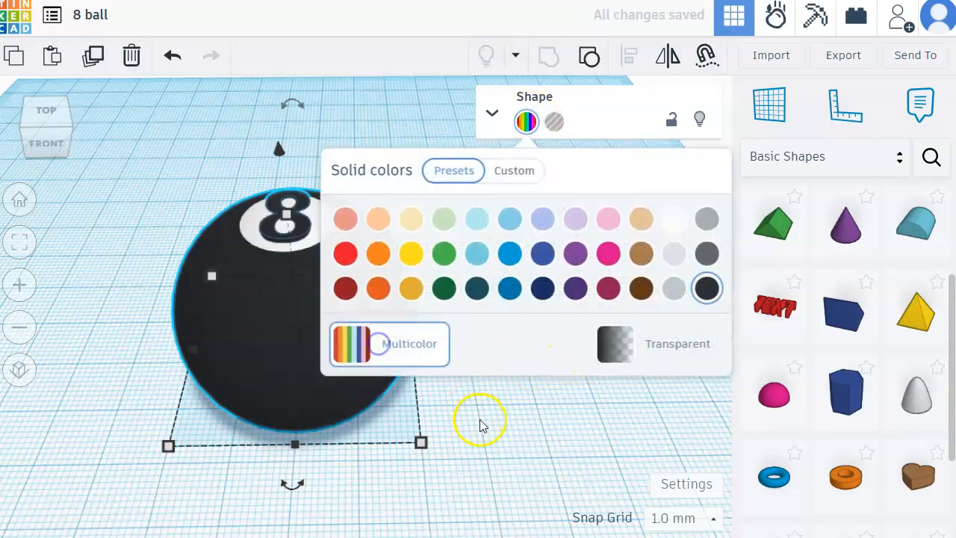
click(503, 427)
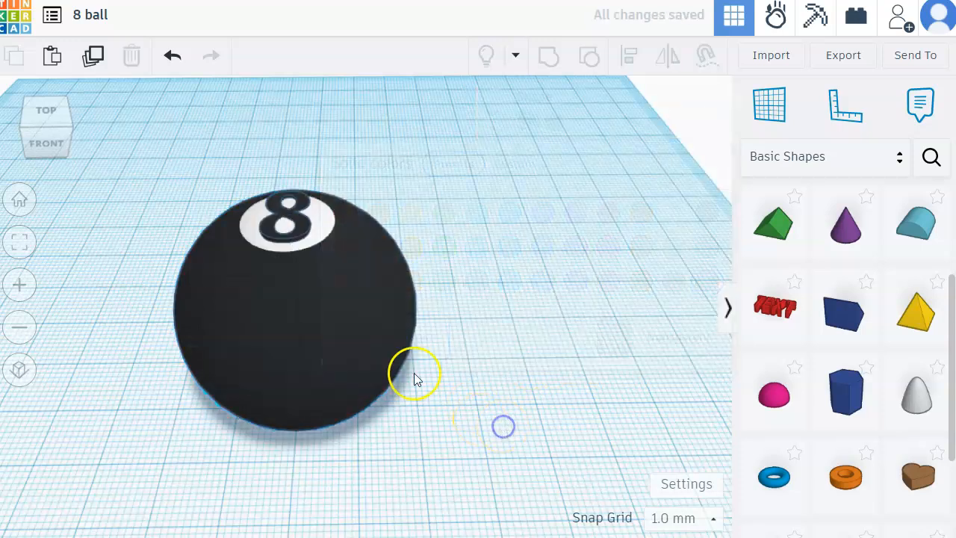
click(33, 133)
mouse_move(34, 133)
mouse_down()
mouse_move(35, 122)
mouse_move(33, 142)
mouse_up()
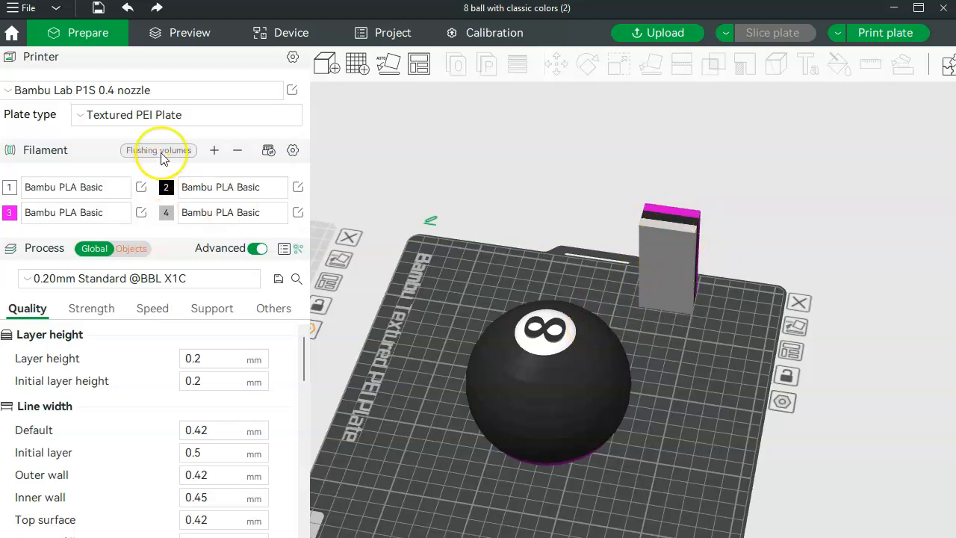
Step: Switch to Bambu Studio and slice the plate with the 8 ball that has the magenta base
drag(432, 348, 438, 320)
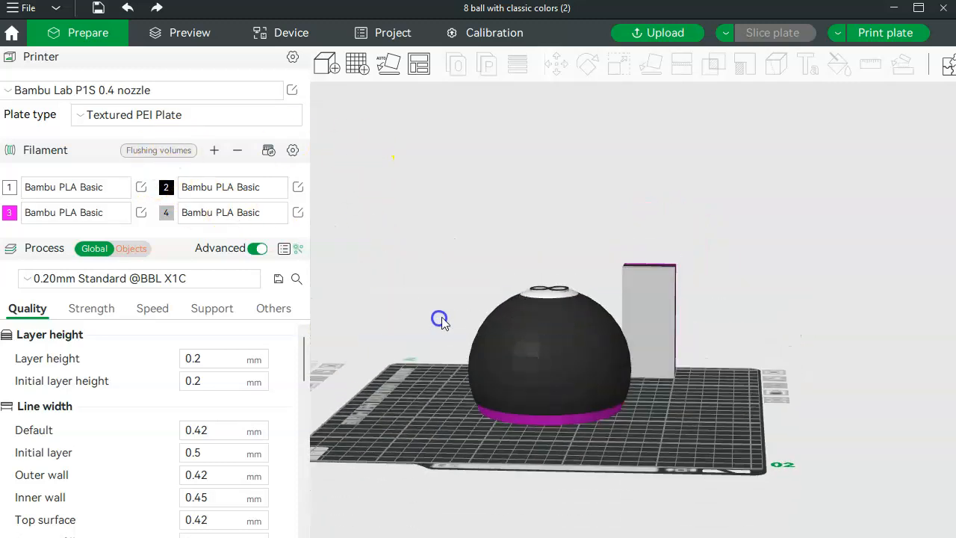
click(572, 425)
click(725, 32)
click(758, 76)
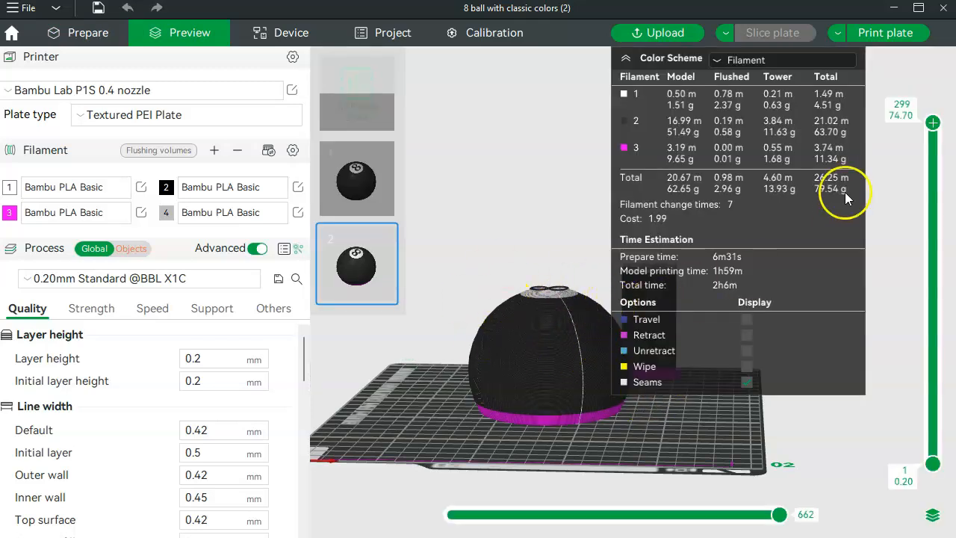
Step: Lower the layer preview to layer 205 at 51.20 mm and add a print pause there
drag(932, 123, 934, 290)
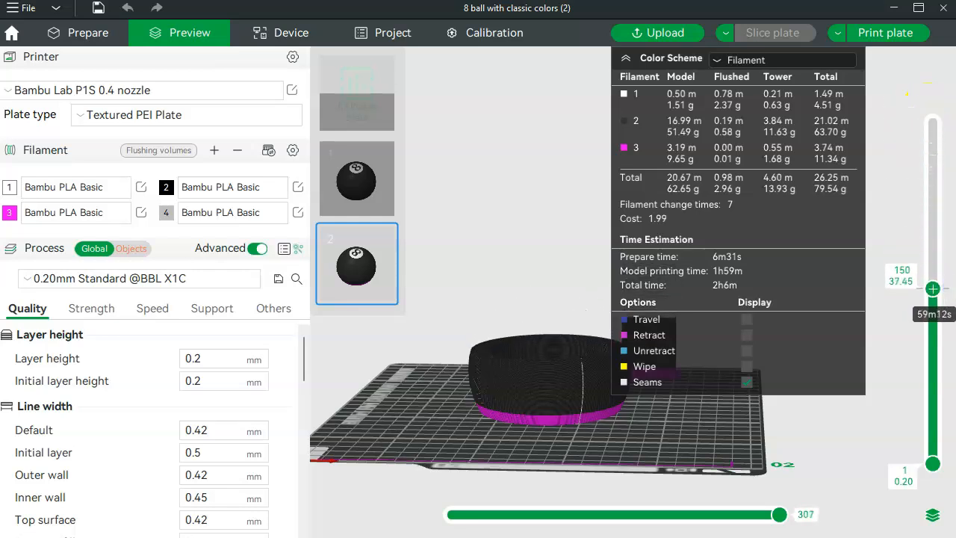
mouse_move(499, 289)
mouse_down()
mouse_move(498, 314)
mouse_move(499, 295)
mouse_up()
drag(934, 290, 943, 232)
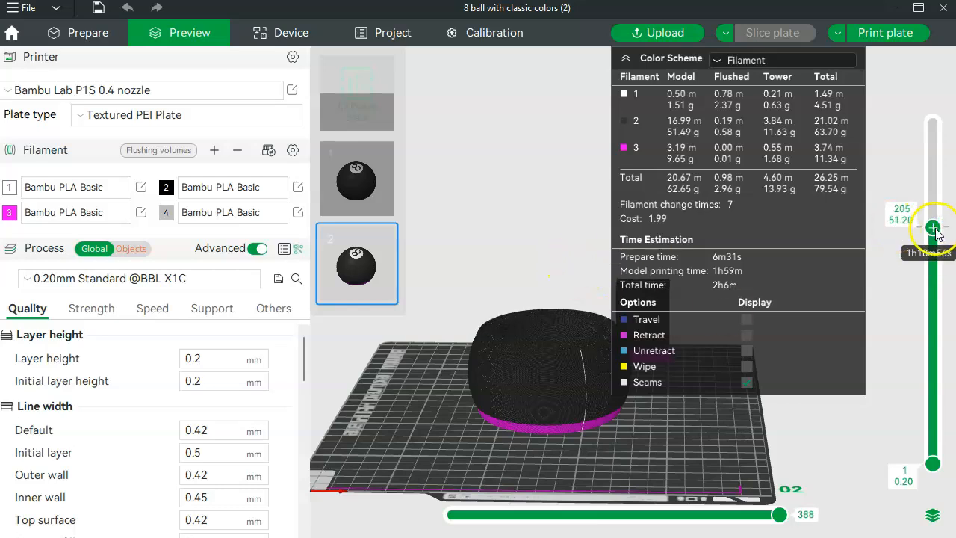
right_click(935, 230)
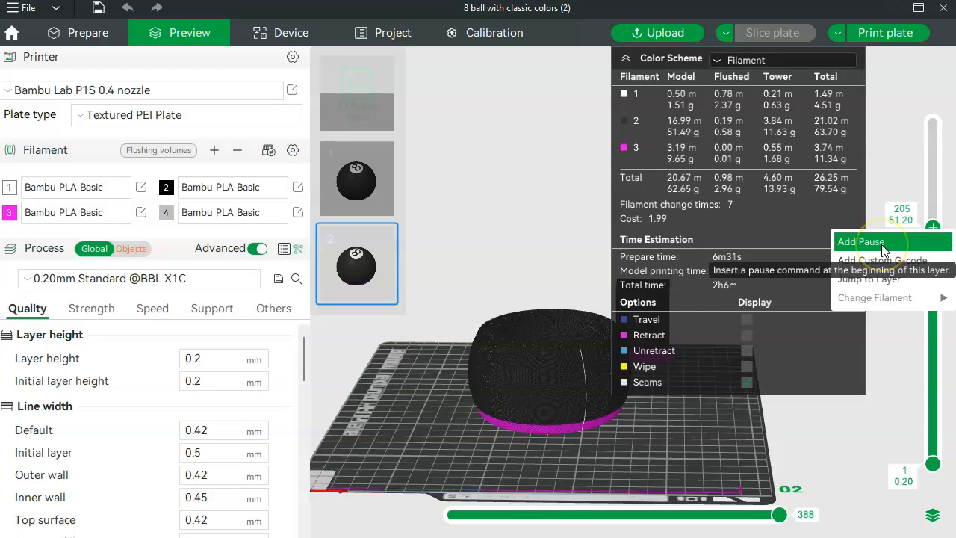
click(871, 242)
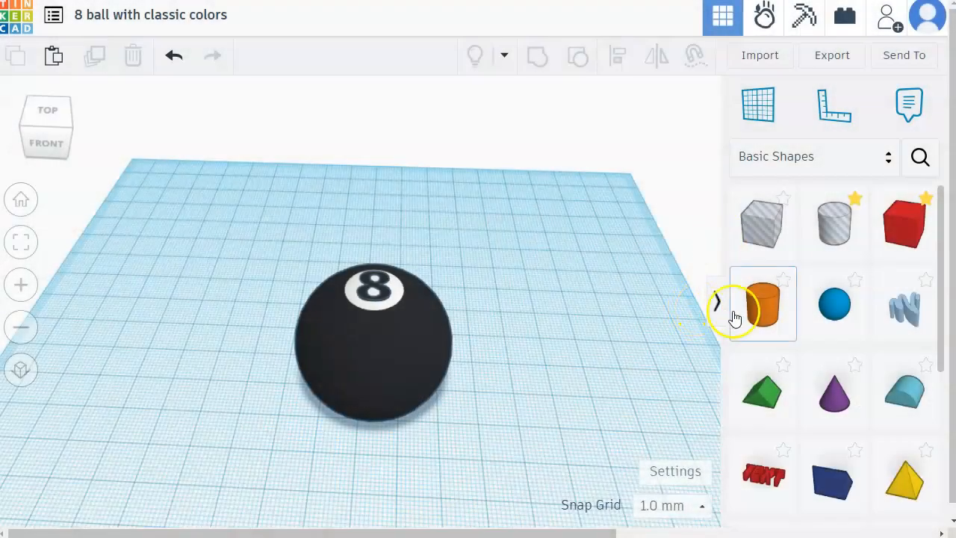
Step: Switch to the Tinkercad design with classic colors, place a thin red box behind the ball, and set its height to 25 mm
drag(885, 239, 496, 270)
click(496, 237)
drag(506, 212, 511, 194)
click(581, 232)
text(25)
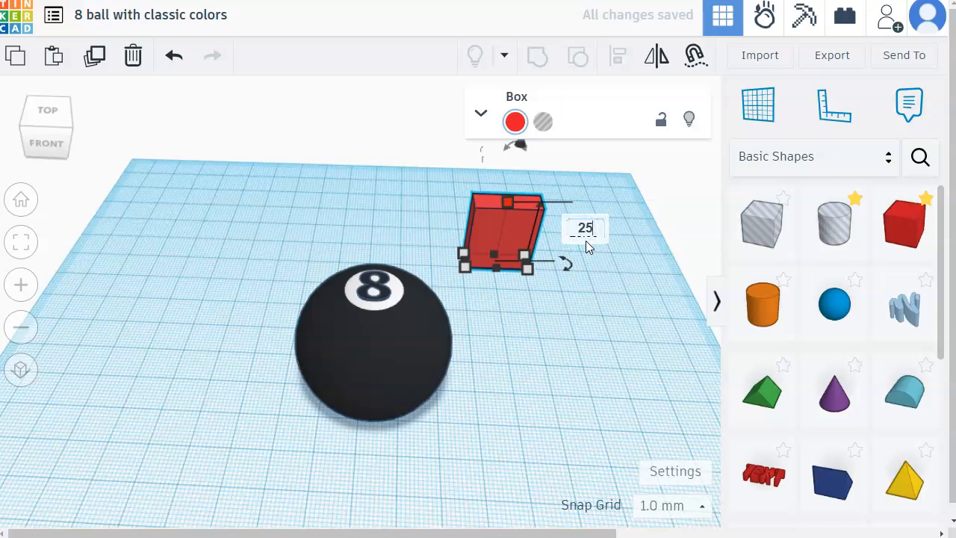
click(523, 375)
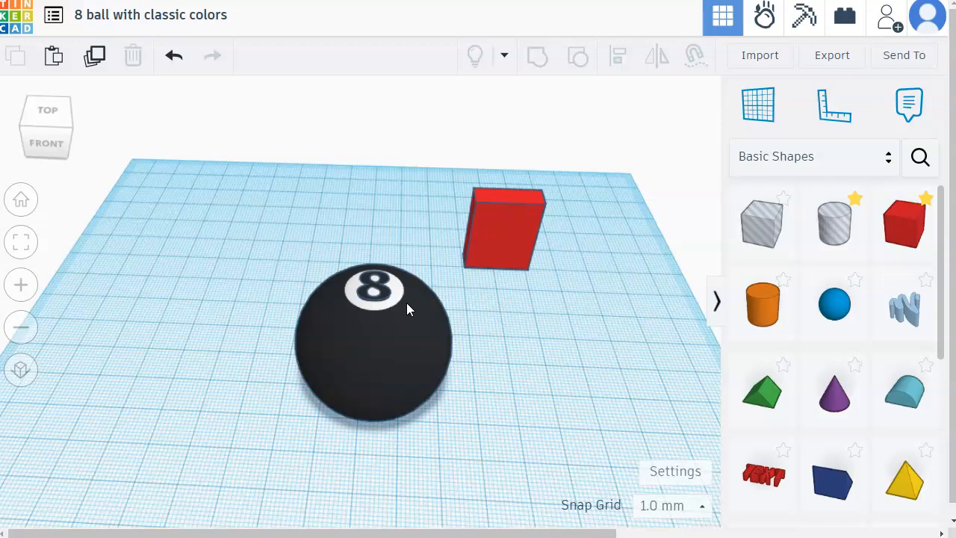
click(281, 307)
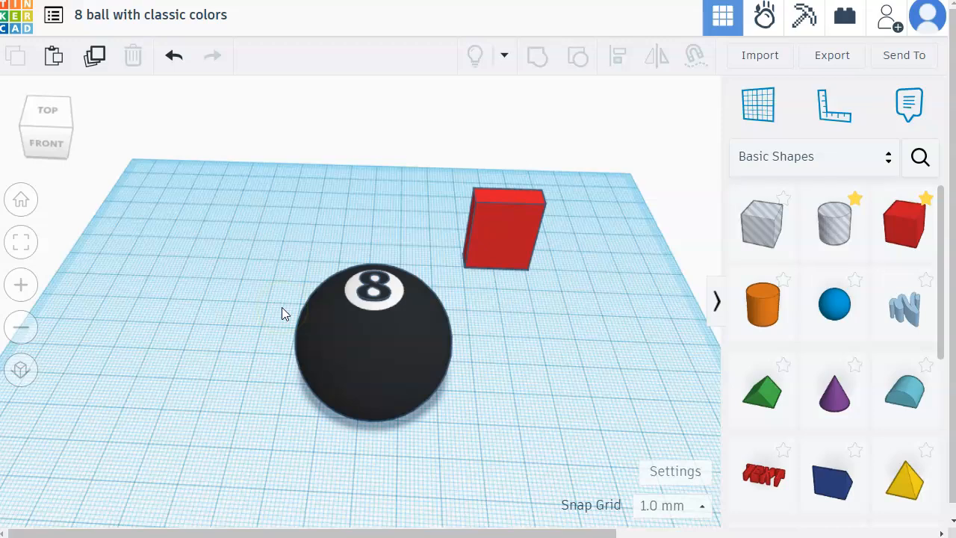